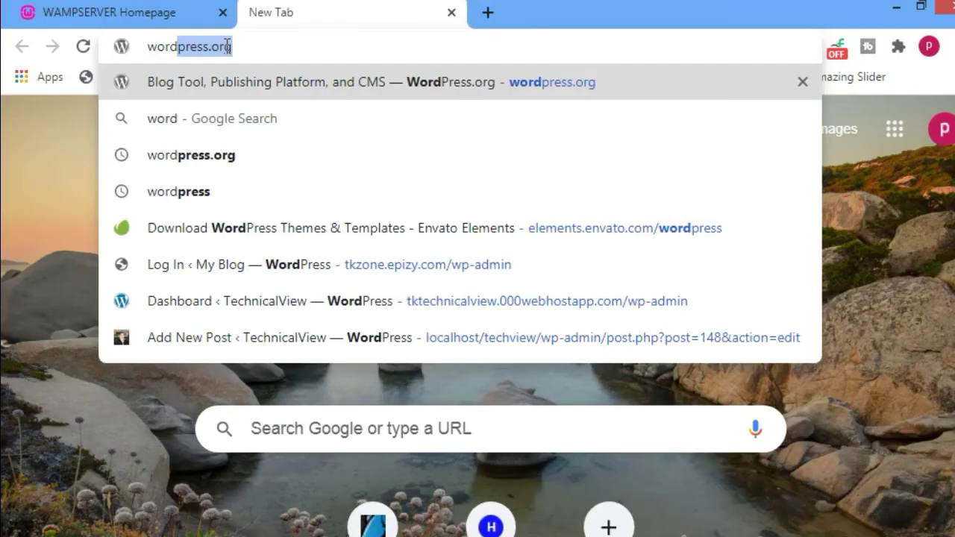
# - Search for 'wordpress download' and go to the official wordpress.org download page
pyautogui.press('BackSpace')
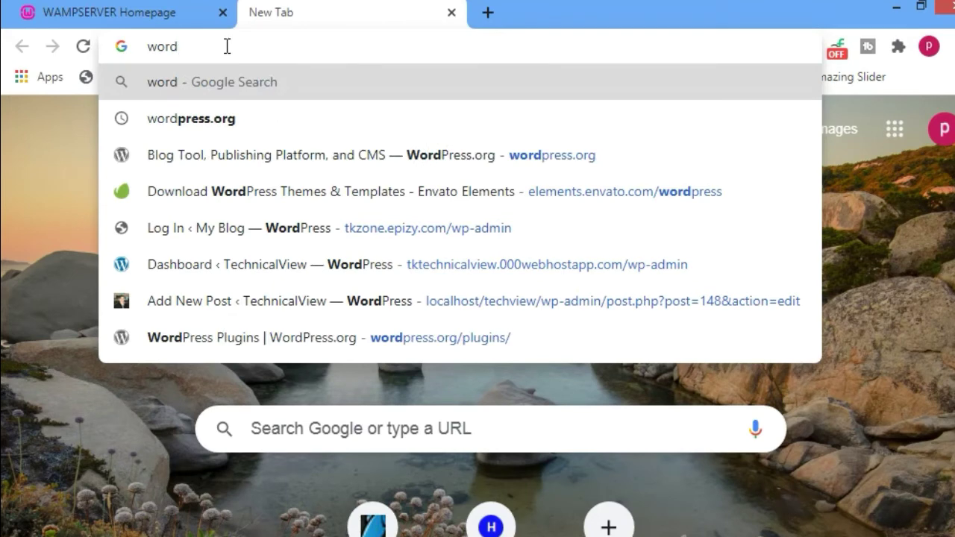
pyautogui.write('pr')
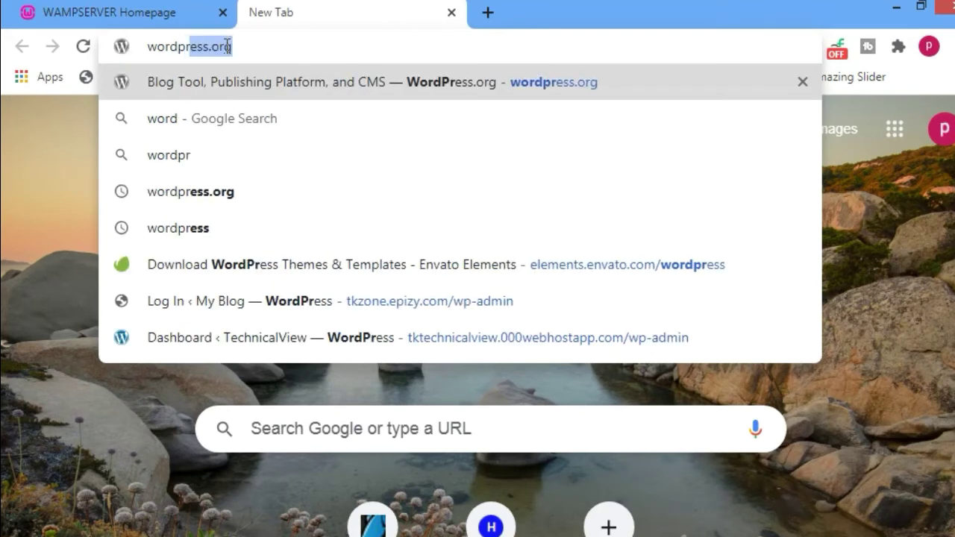
pyautogui.write('ess downloa')
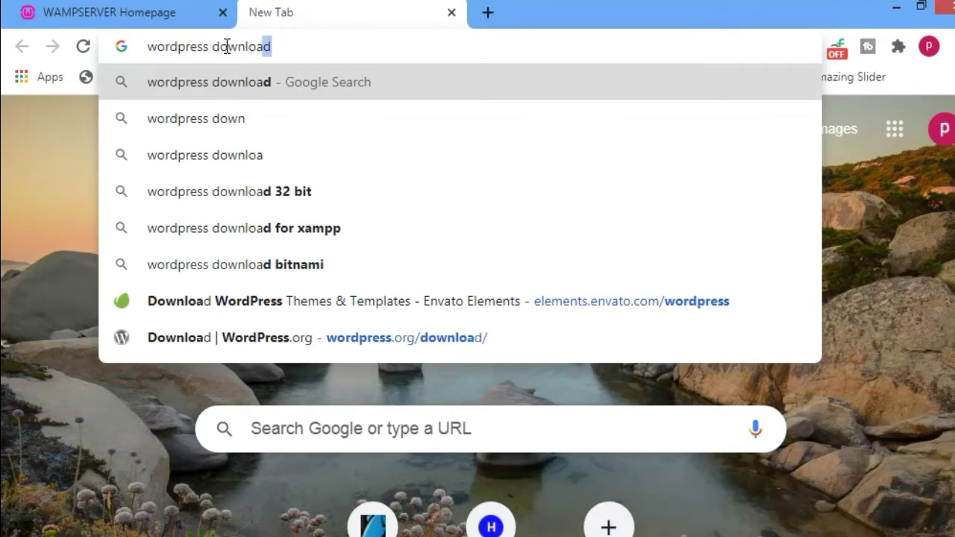
pyautogui.press('Return')
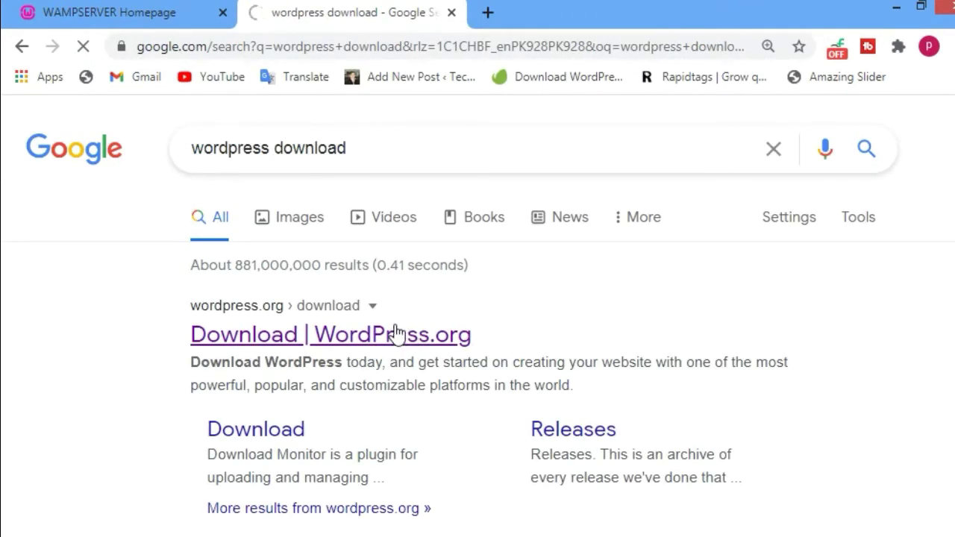
pyautogui.click(396, 336)
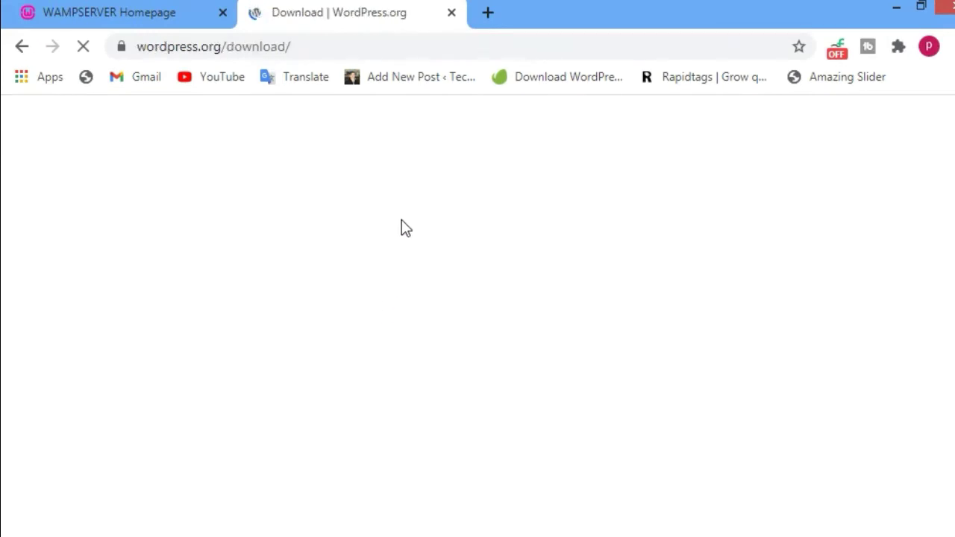
pyautogui.scroll(-10, 389, 250)
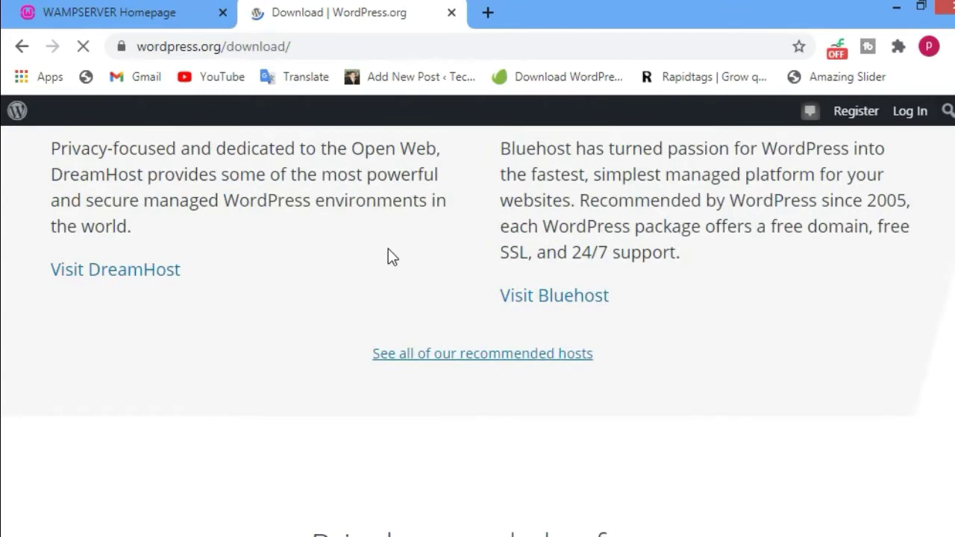
pyautogui.scroll(5, 388, 256)
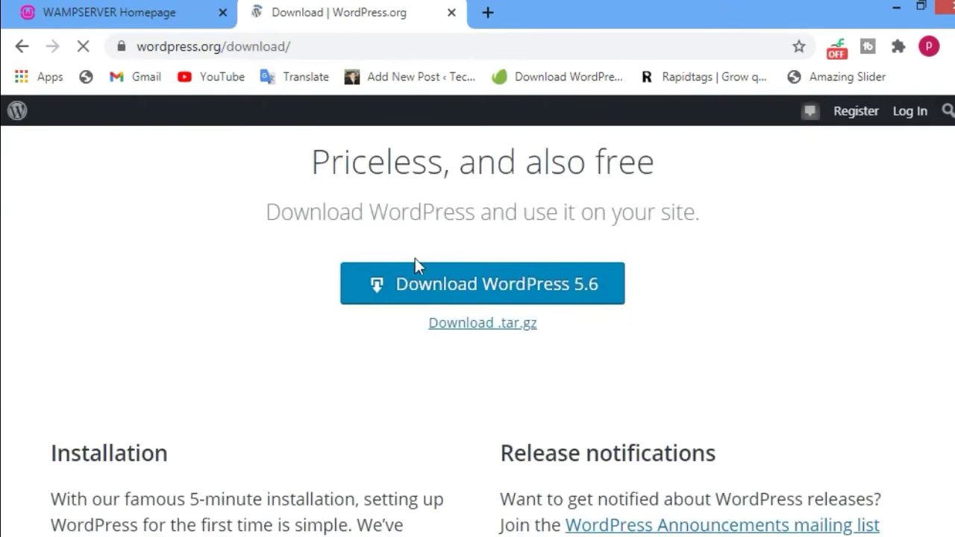
# - Start downloading WordPress 5.6 and check its progress in Chrome's Downloads list
pyautogui.click(496, 284)
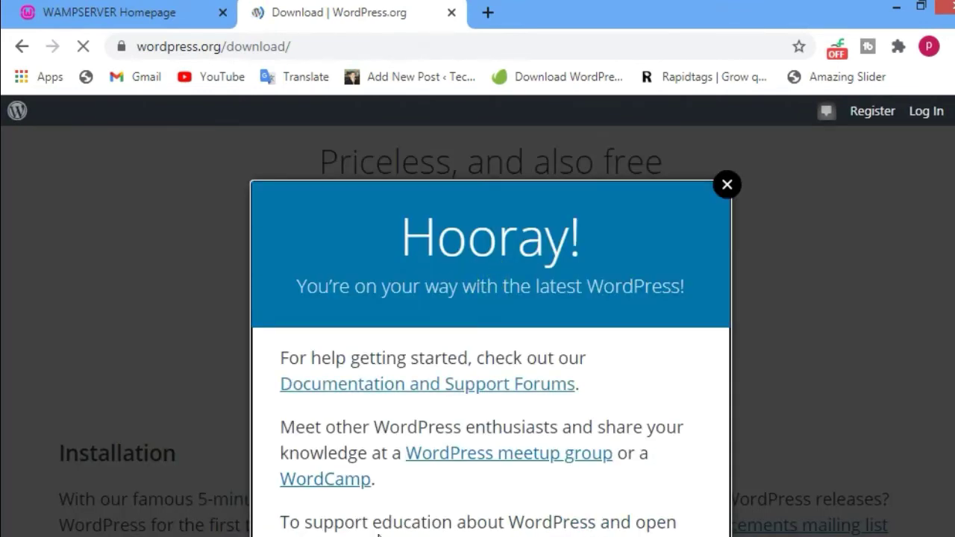
pyautogui.click(946, 46)
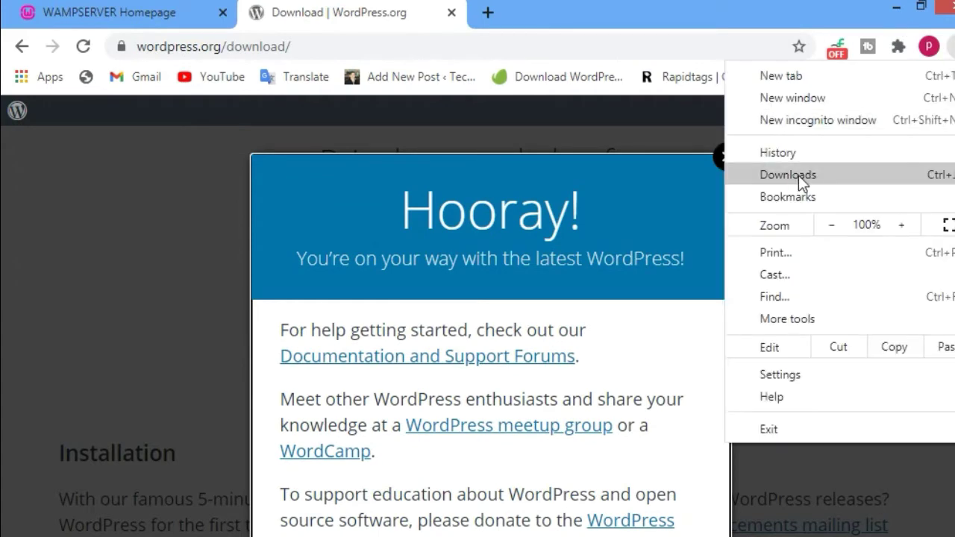
pyautogui.click(795, 175)
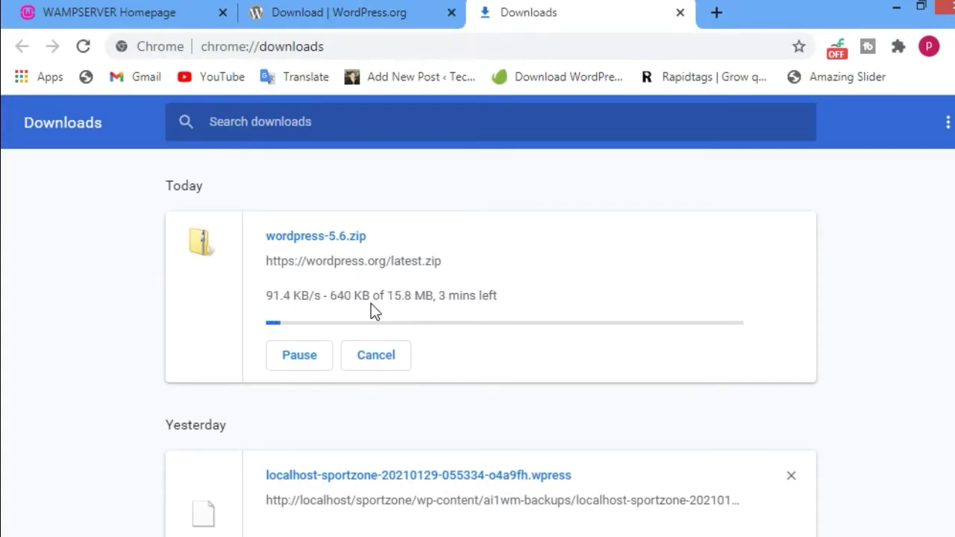
pyautogui.click(299, 356)
pyautogui.click(369, 7)
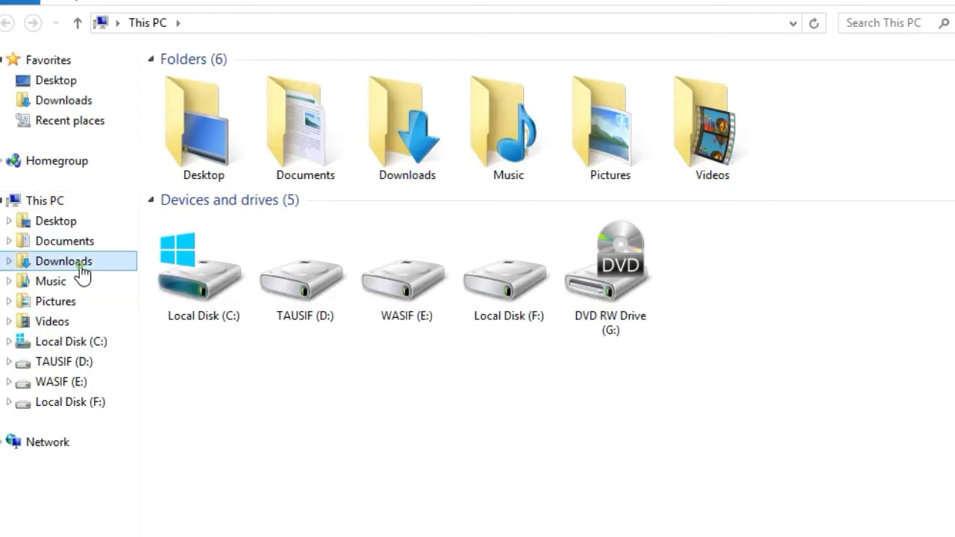
# - Copy the wordpress folder from Downloads into the WampServer www directory
pyautogui.click(75, 263)
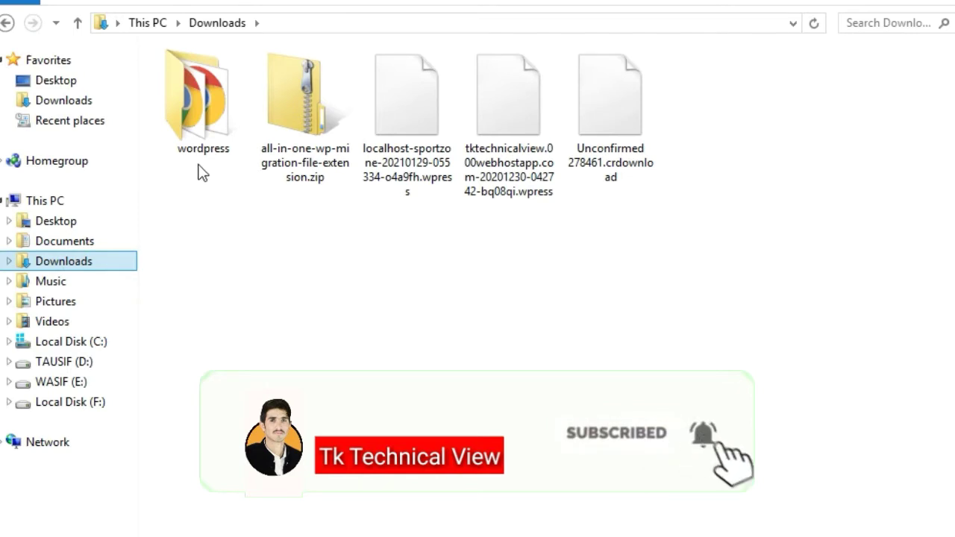
pyautogui.rightClick(204, 83)
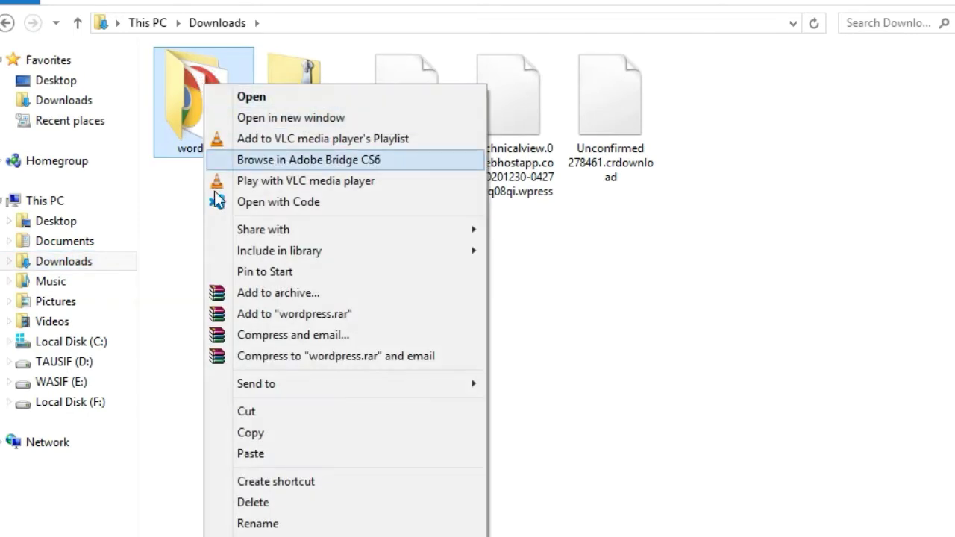
pyautogui.click(258, 435)
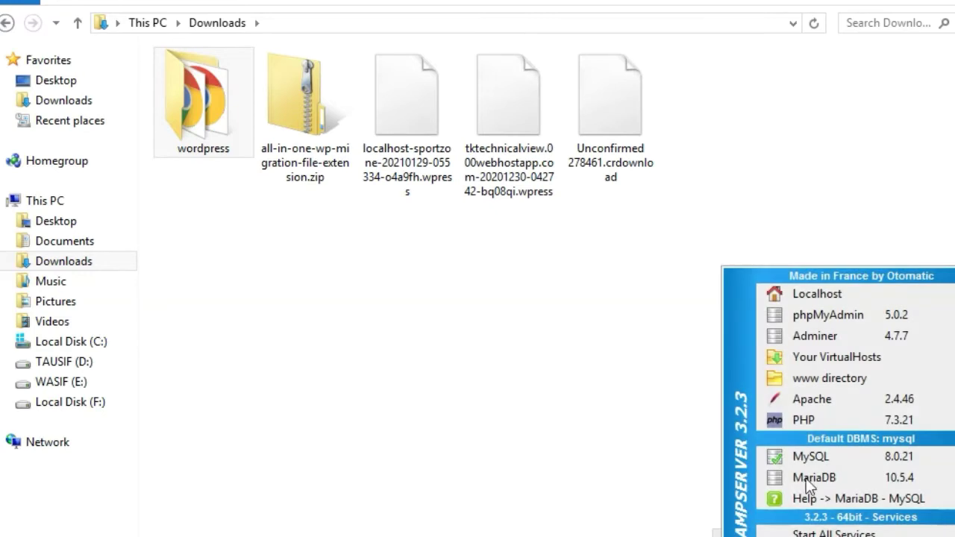
pyautogui.click(820, 376)
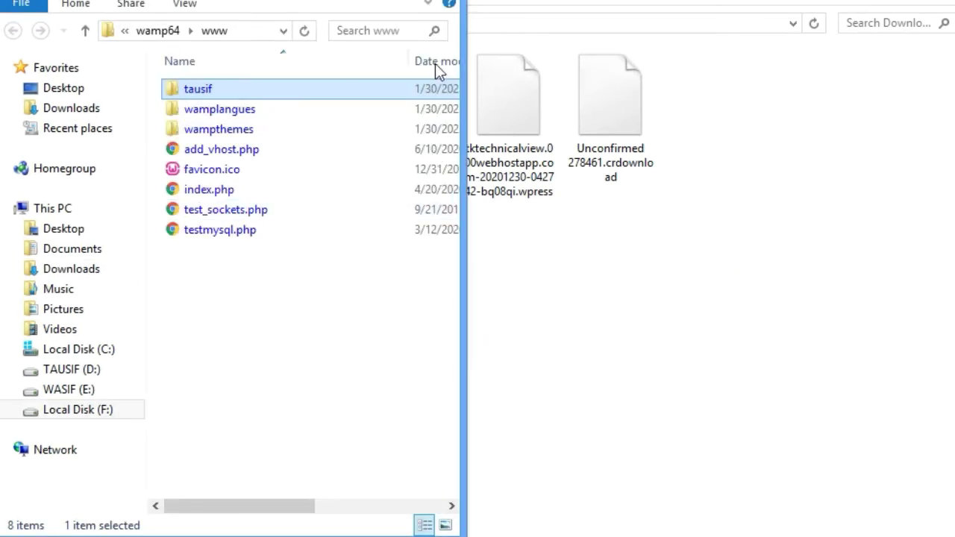
pyautogui.press('super+Up')
pyautogui.rightClick(317, 327)
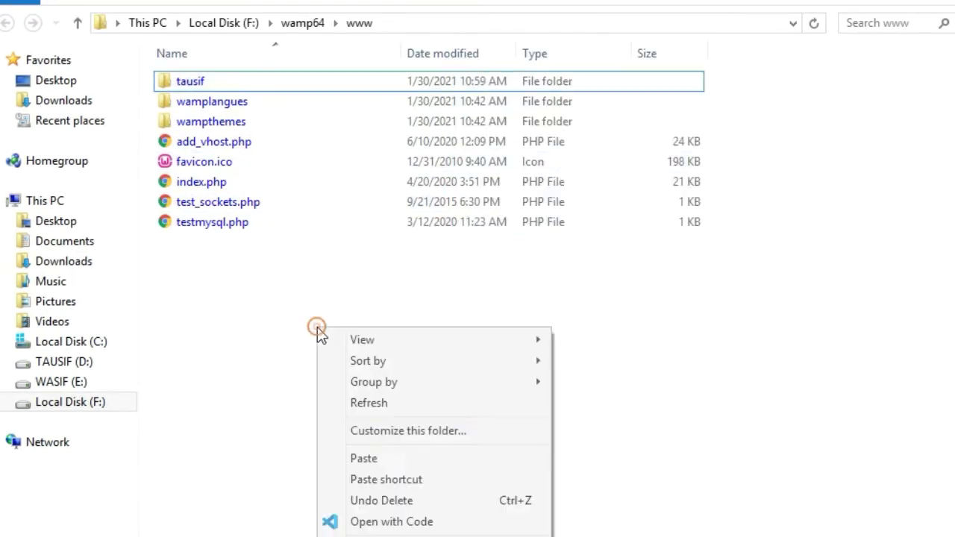
pyautogui.click(382, 465)
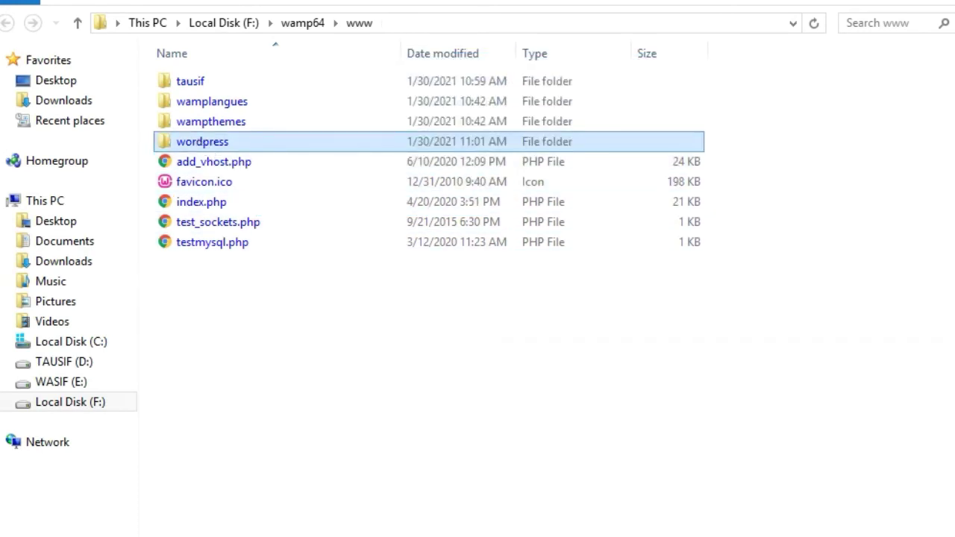
# - Rename the copied wordpress folder in www to technicalview
pyautogui.hotkey('ctrl', 'shift', '2')
pyautogui.rightClick(498, 79)
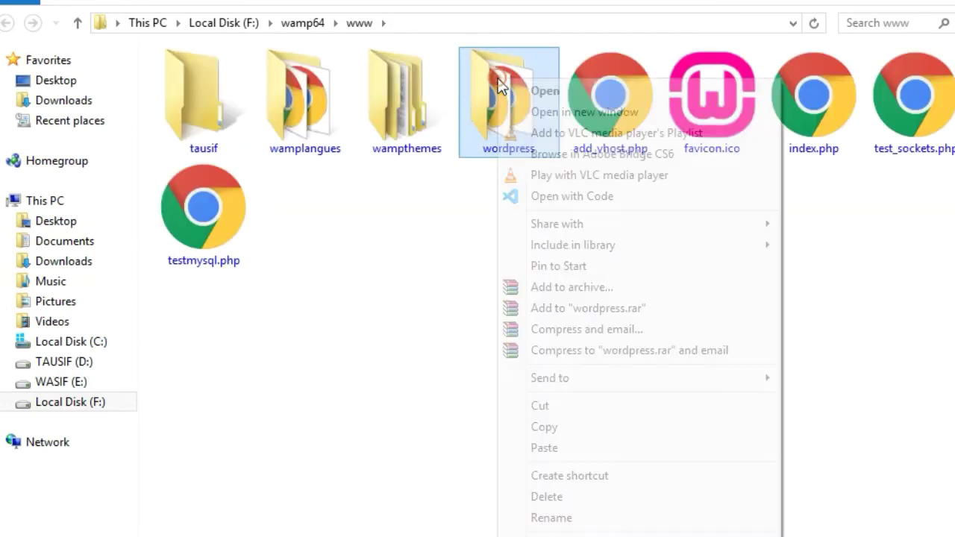
pyautogui.click(537, 518)
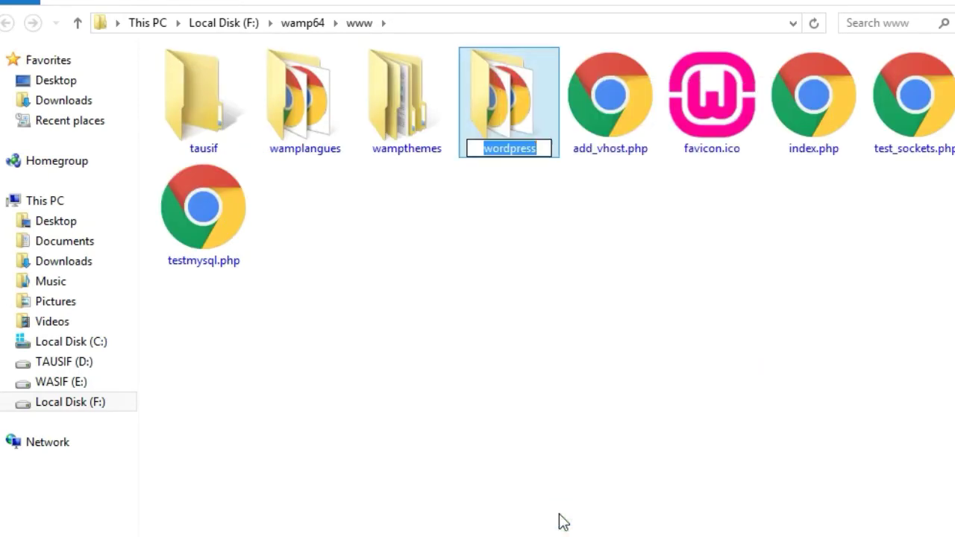
pyautogui.press('BackSpace')
pyautogui.write('t')
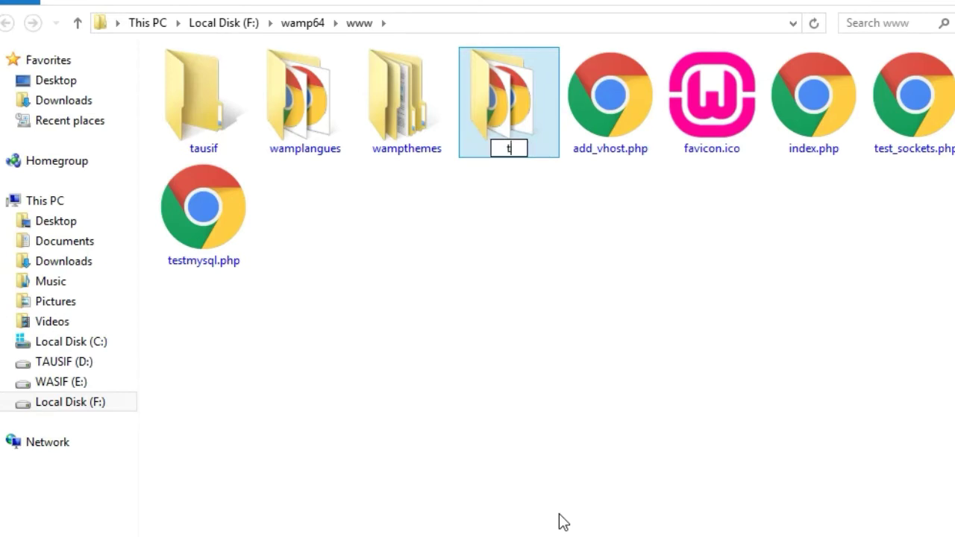
pyautogui.write('echnic')
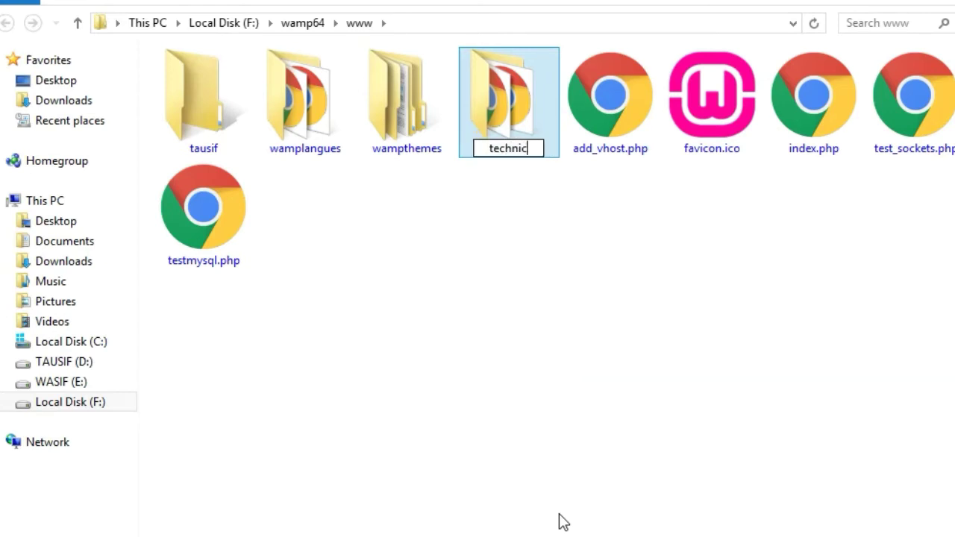
pyautogui.write('alview')
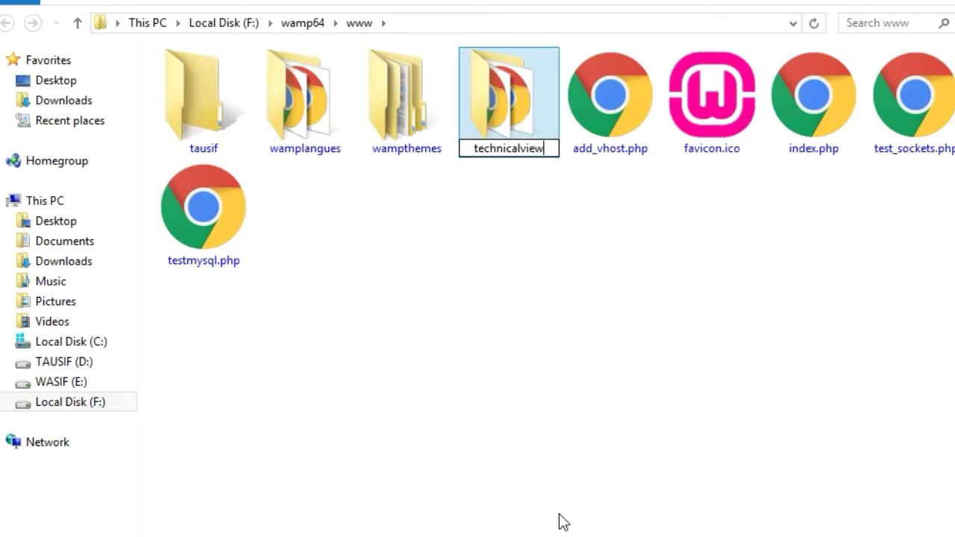
pyautogui.press('Return')
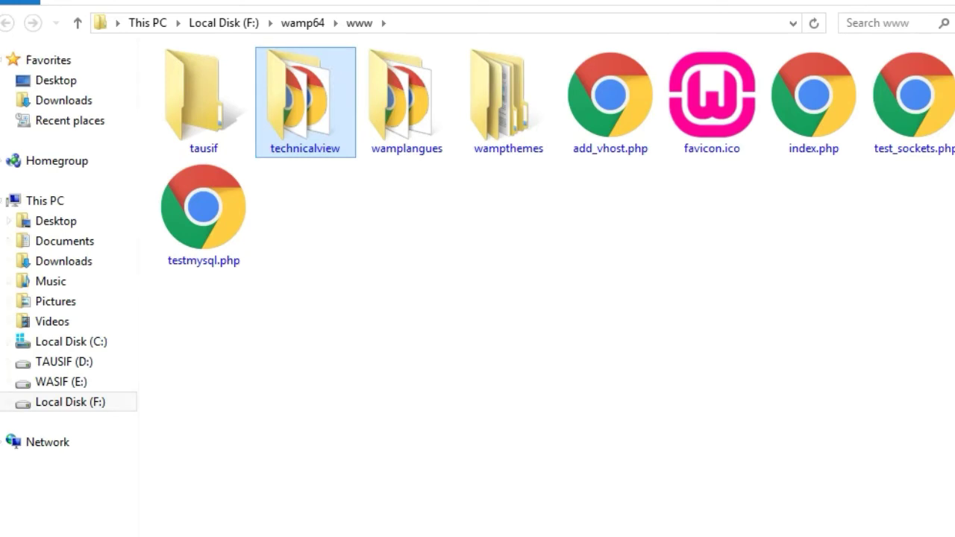
pyautogui.moveTo(112, 536)
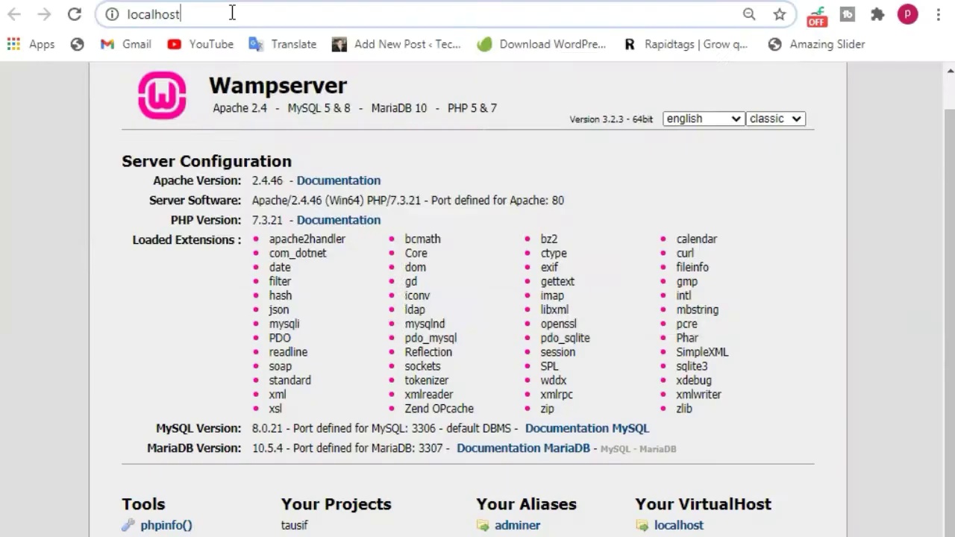
# - Load localhost/technicalview, keep English, and continue to the database configuration step
pyautogui.click(232, 13)
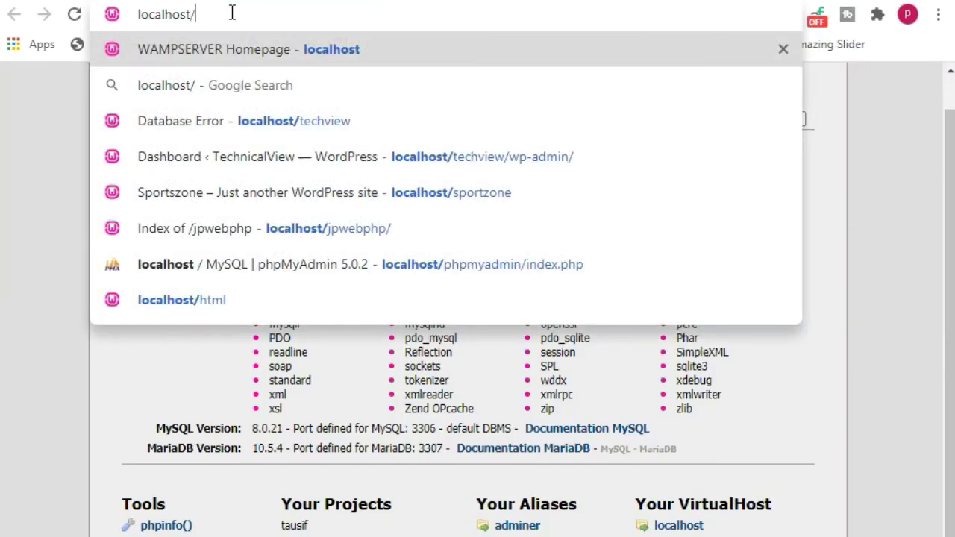
pyautogui.write('t')
pyautogui.write('ech')
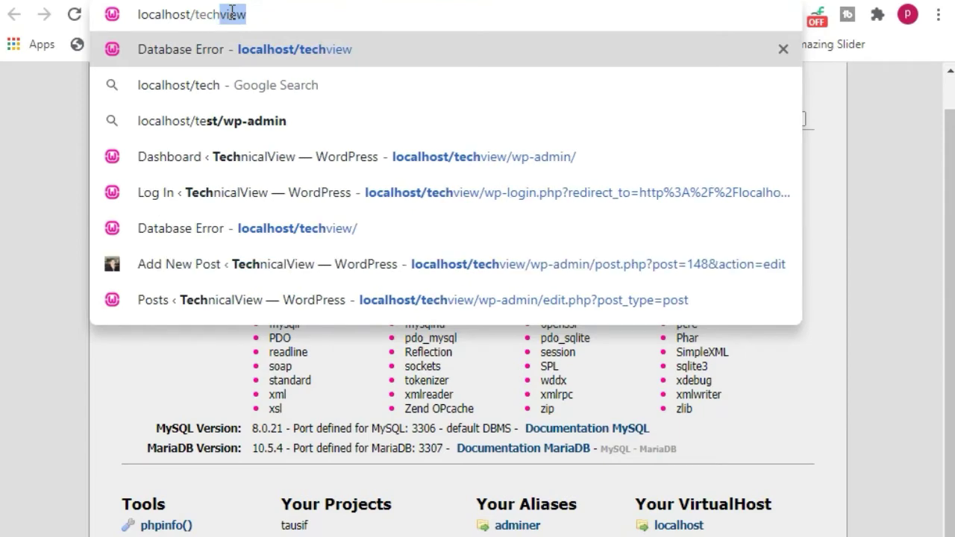
pyautogui.write('nicalview')
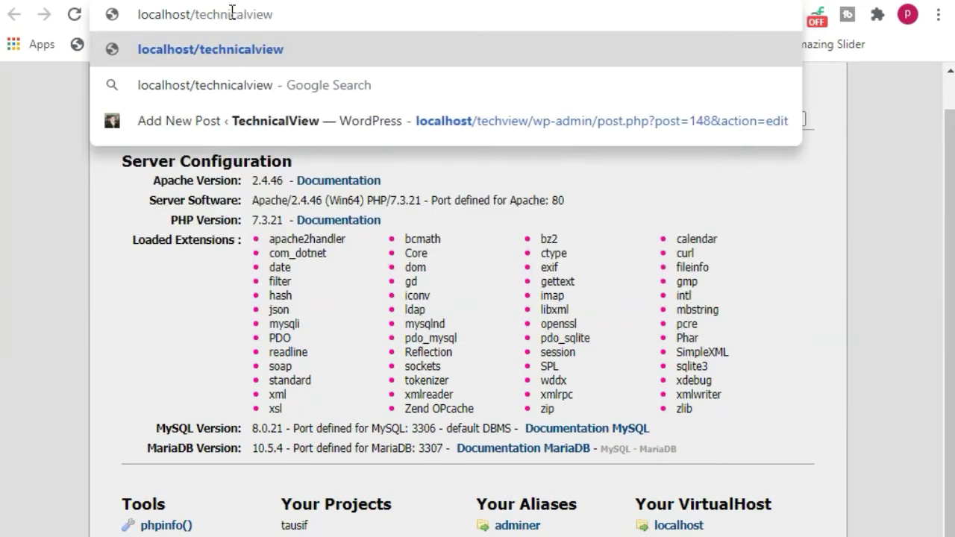
pyautogui.press('Return')
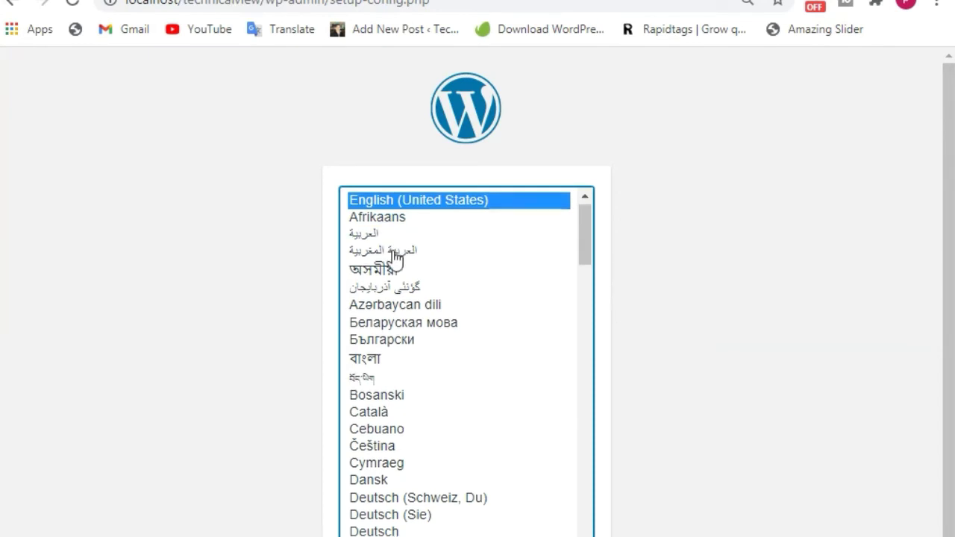
pyautogui.scroll(-4, 416, 359)
pyautogui.scroll(4, 422, 354)
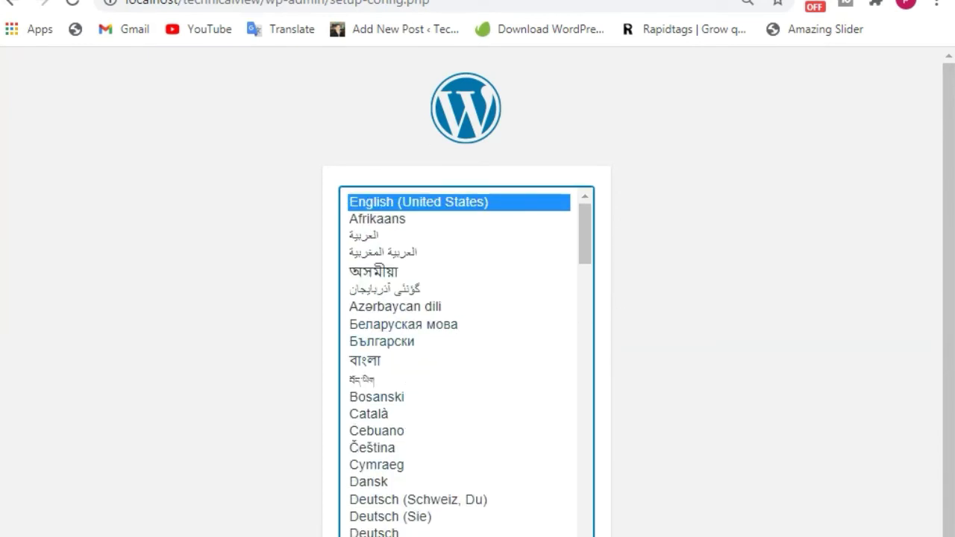
pyautogui.press('Tab')
pyautogui.press('Return')
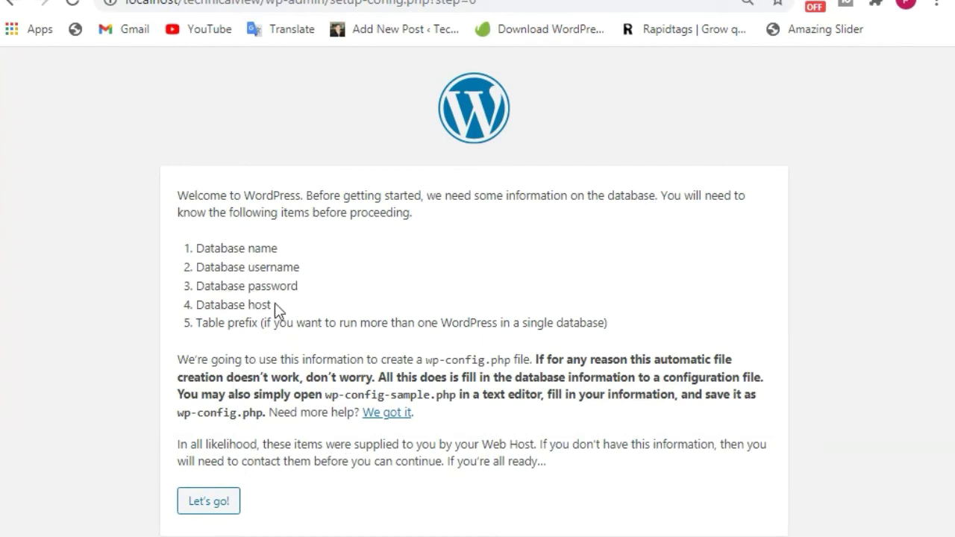
pyautogui.click(209, 502)
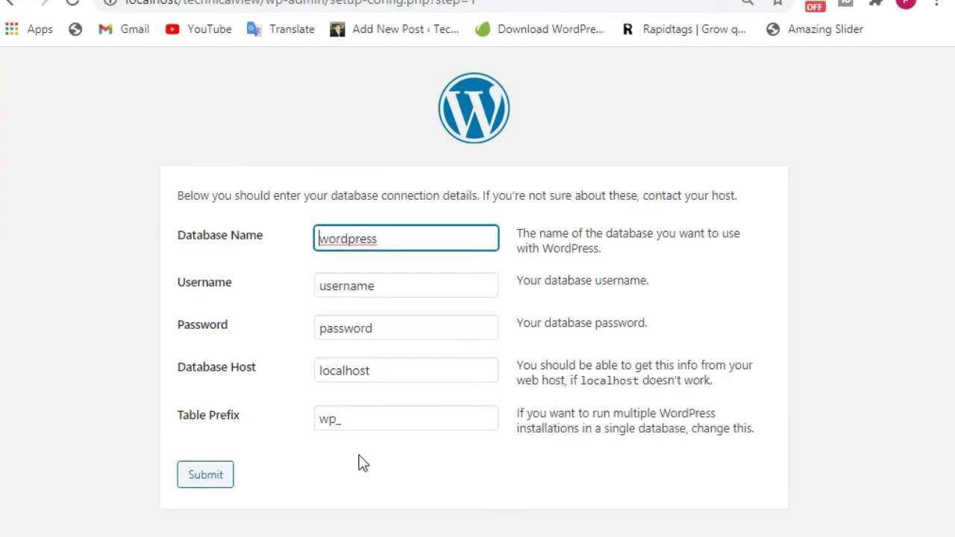
# - Delete the default 'wordpress' database name and 'password' values from the form
pyautogui.moveTo(399, 247); pyautogui.dragTo(317, 239)
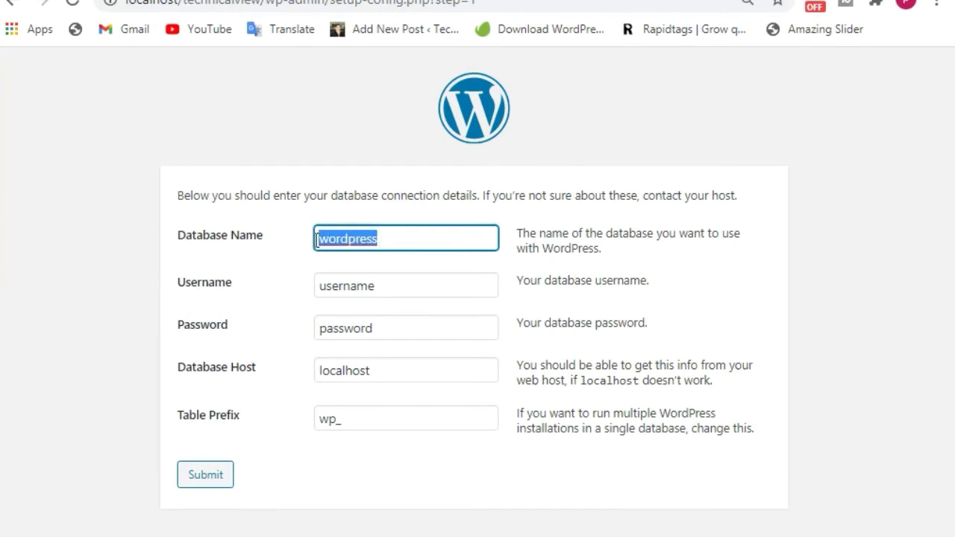
pyautogui.click(286, 248)
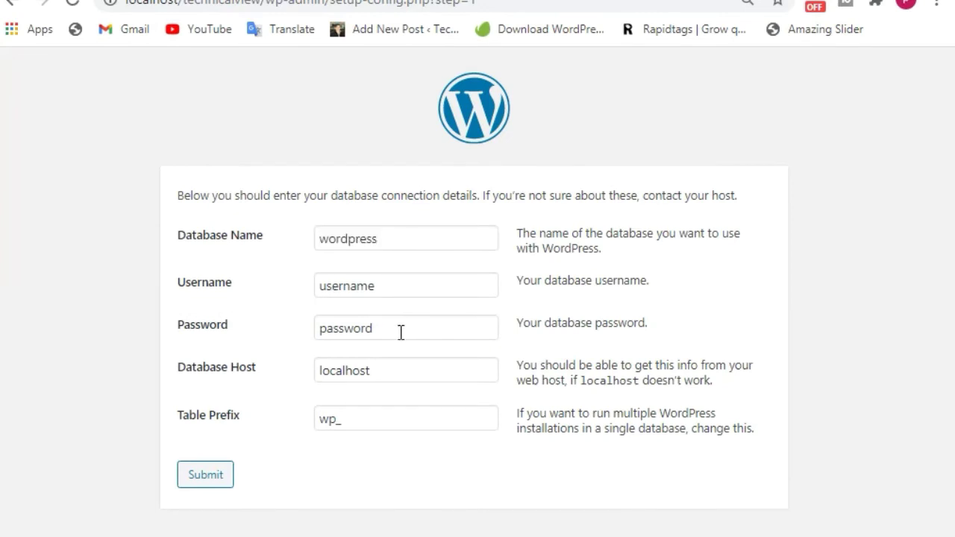
pyautogui.moveTo(401, 332); pyautogui.dragTo(291, 337)
pyautogui.press('BackSpace')
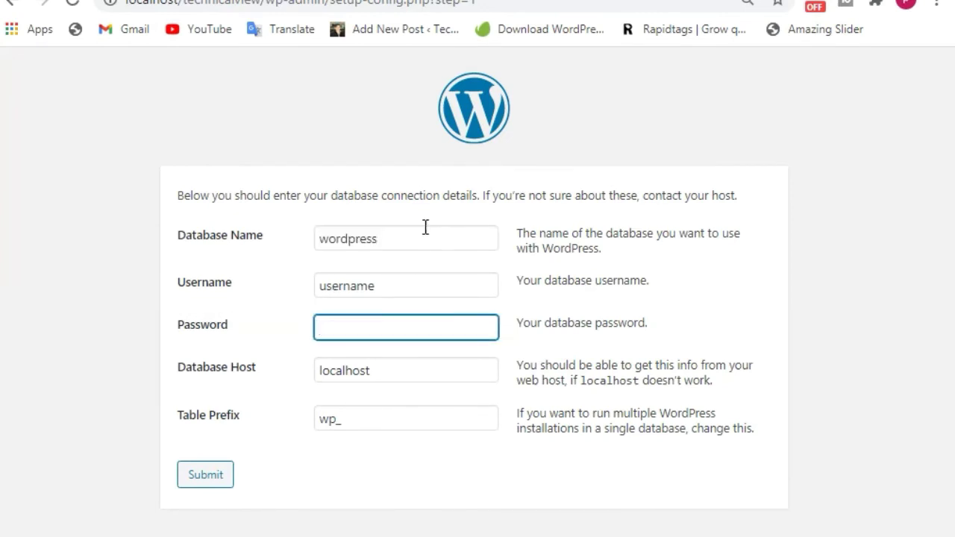
pyautogui.moveTo(414, 238); pyautogui.dragTo(295, 246)
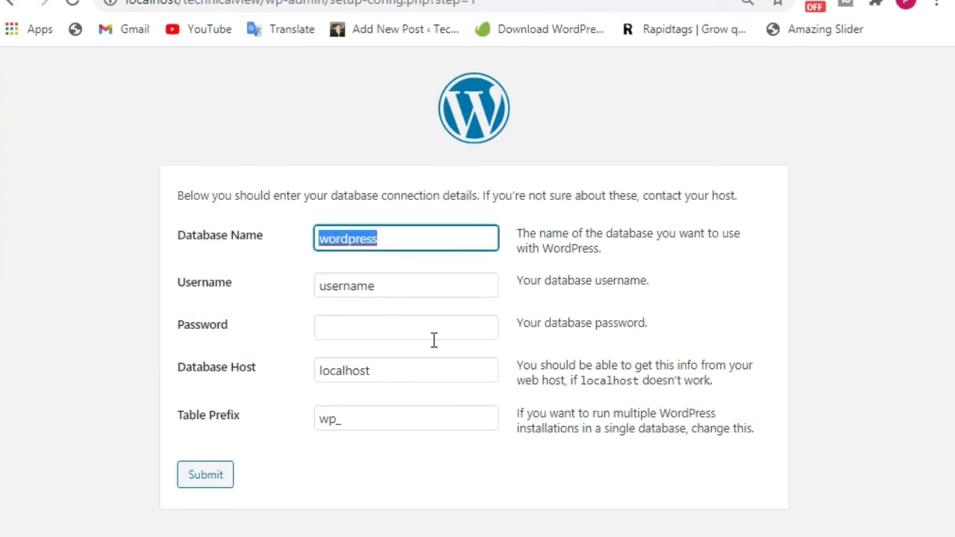
pyautogui.press('BackSpace')
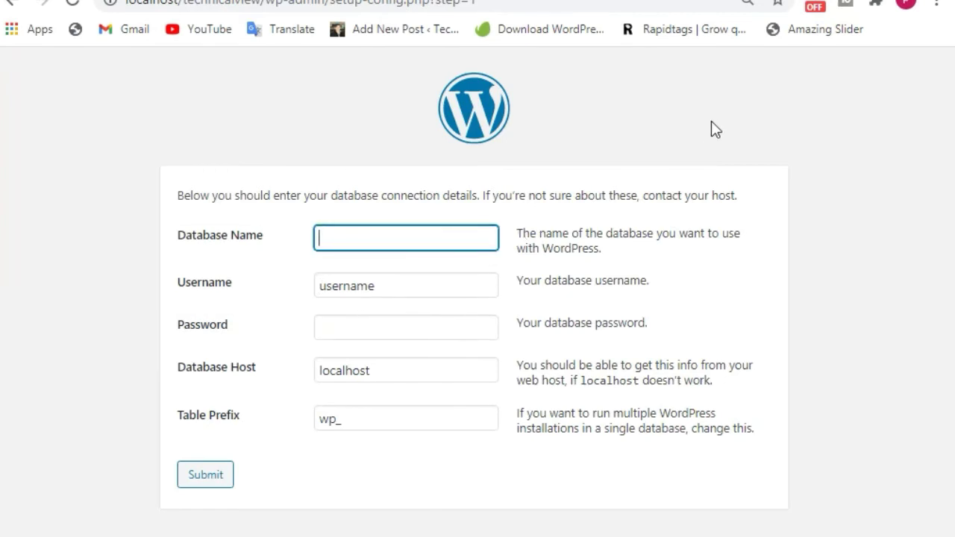
pyautogui.click(769, 536)
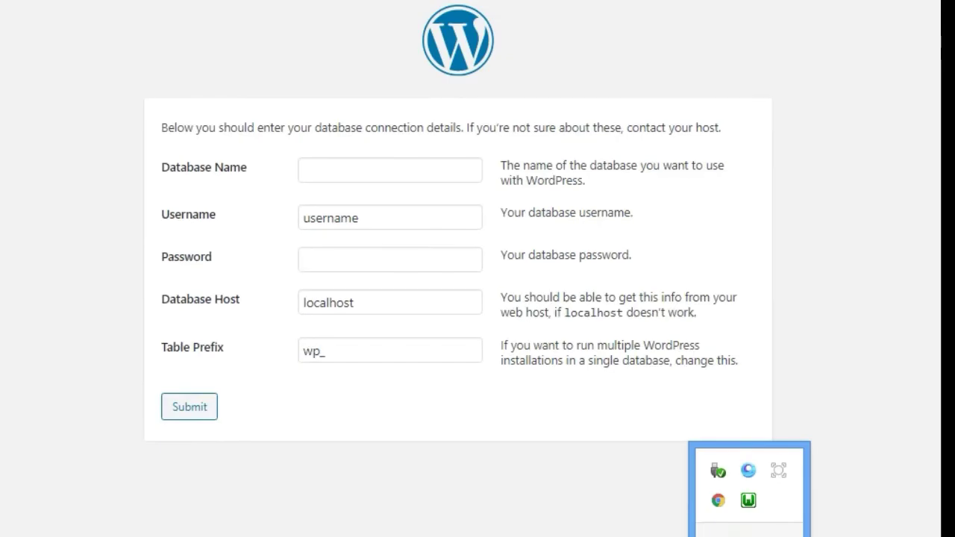
# - Log in to phpMyAdmin as root, create the Techview database and open it
pyautogui.click(749, 502)
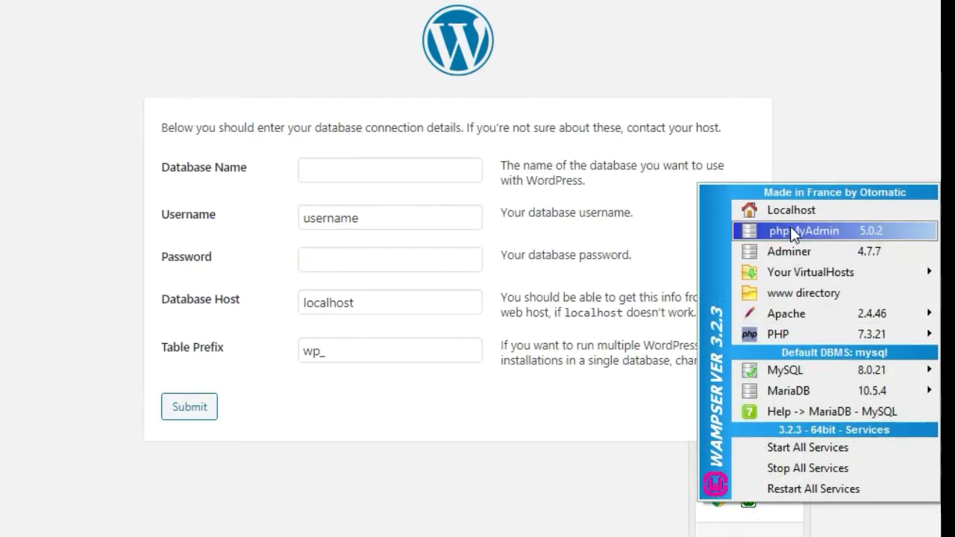
pyautogui.click(790, 227)
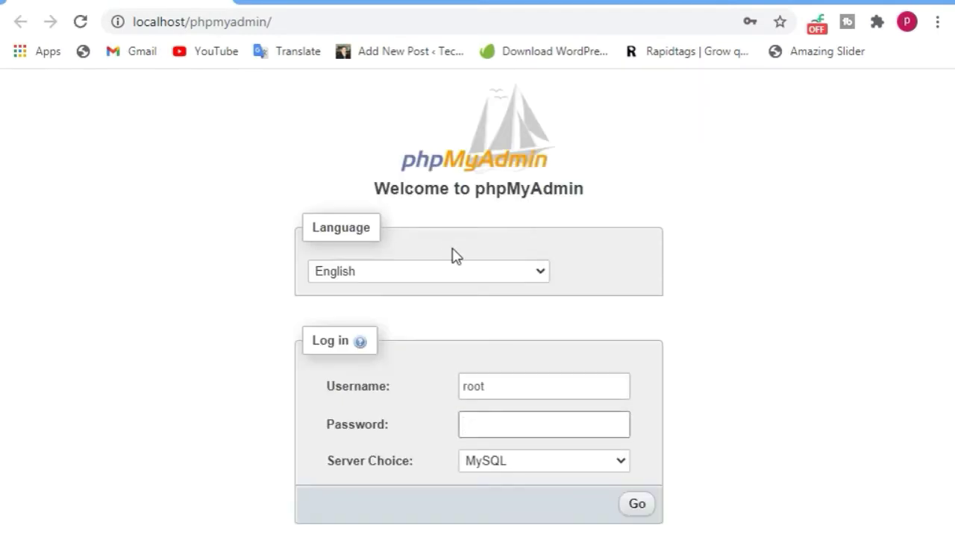
pyautogui.click(636, 504)
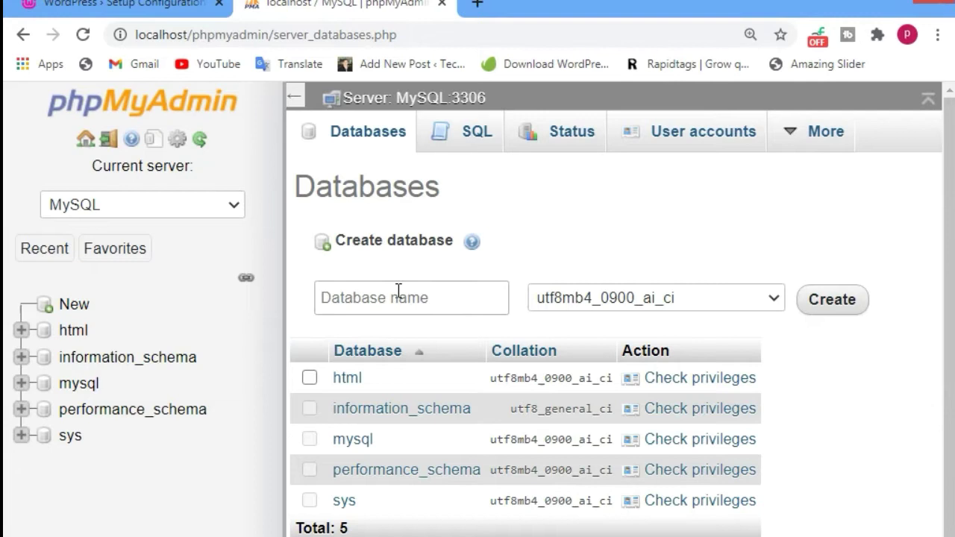
pyautogui.click(406, 298)
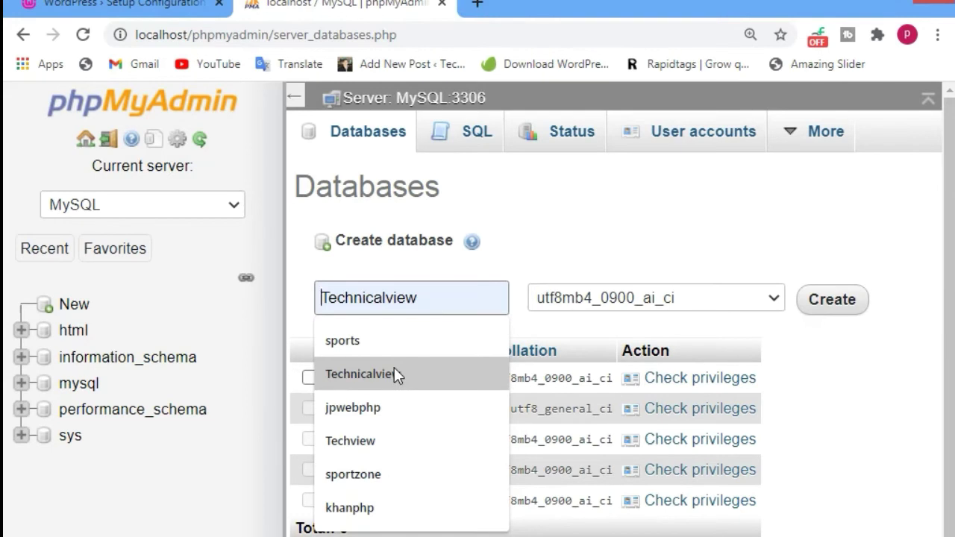
pyautogui.click(377, 440)
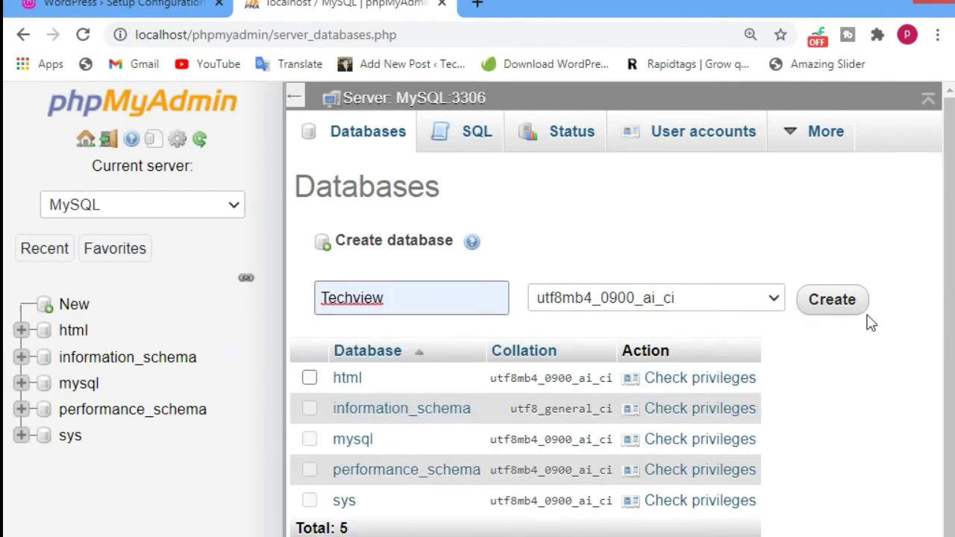
pyautogui.click(828, 312)
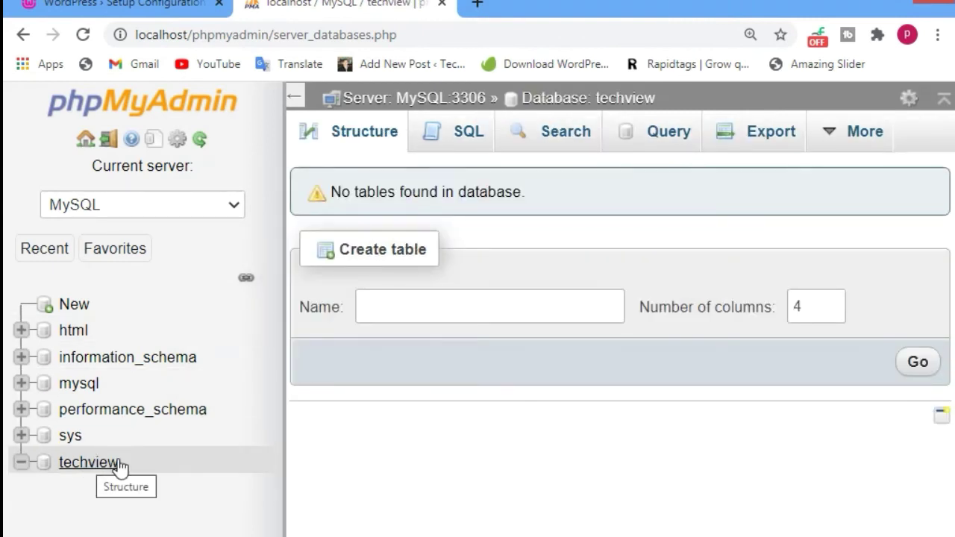
pyautogui.click(106, 471)
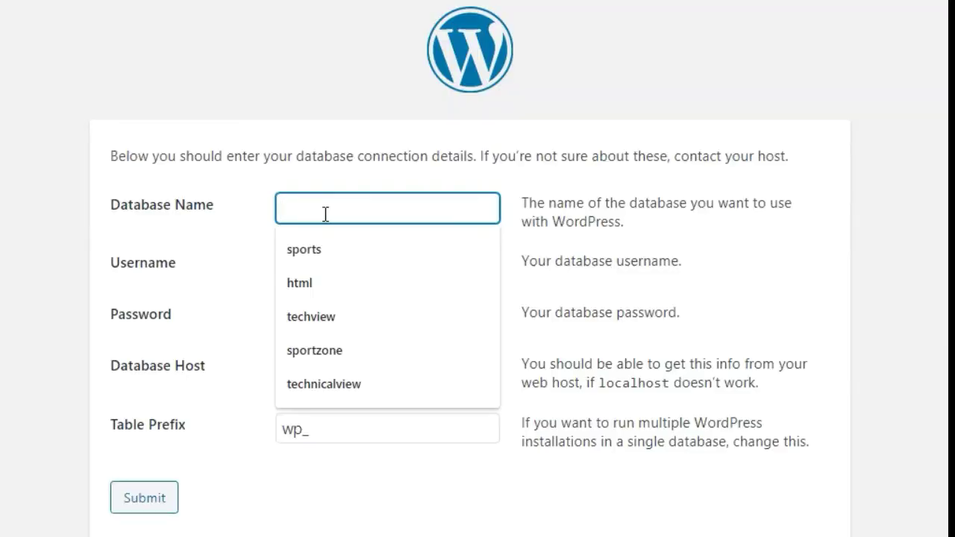
# - Enter database name techview and username root, submit, and run the installation
pyautogui.click(325, 214)
pyautogui.write('techvie')
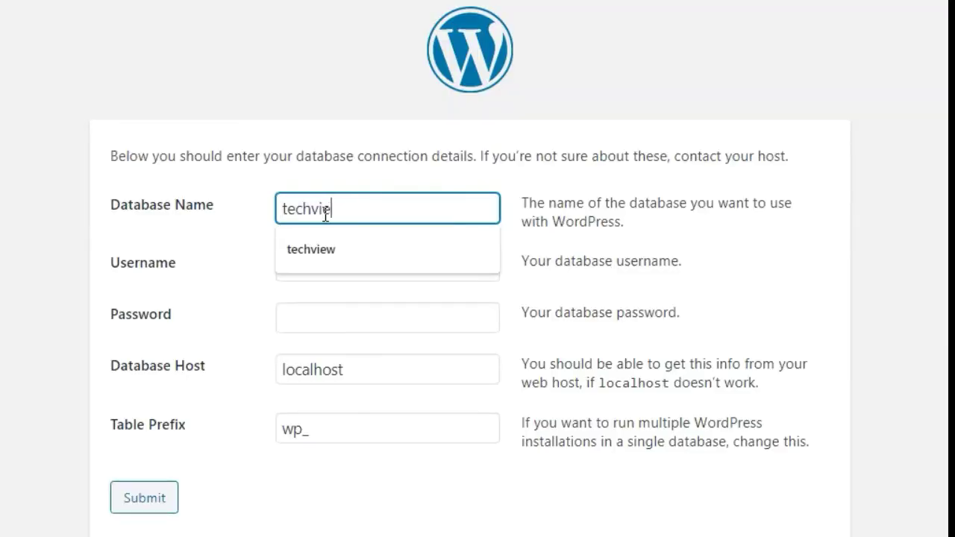
pyautogui.write('w')
pyautogui.press('Tab')
pyautogui.press('BackSpace')
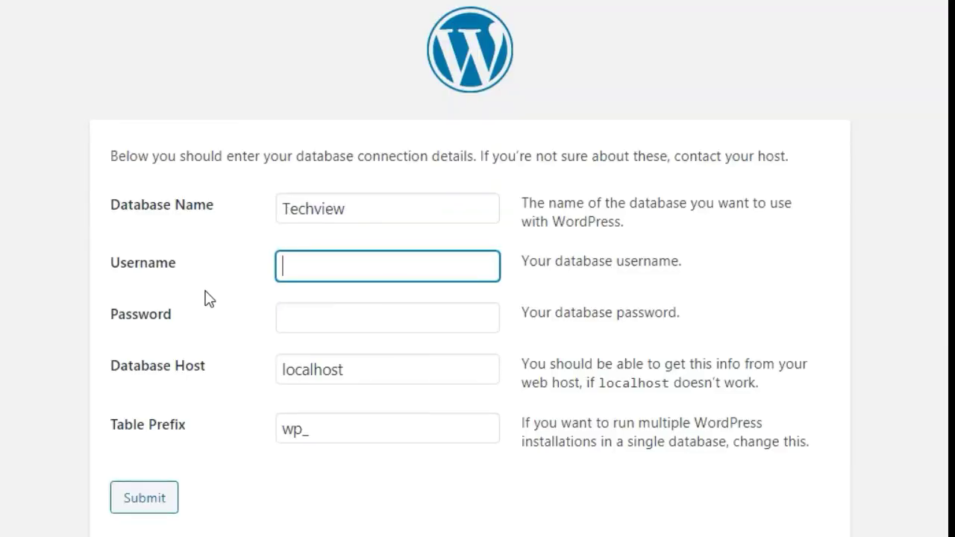
pyautogui.write('root')
pyautogui.click(177, 505)
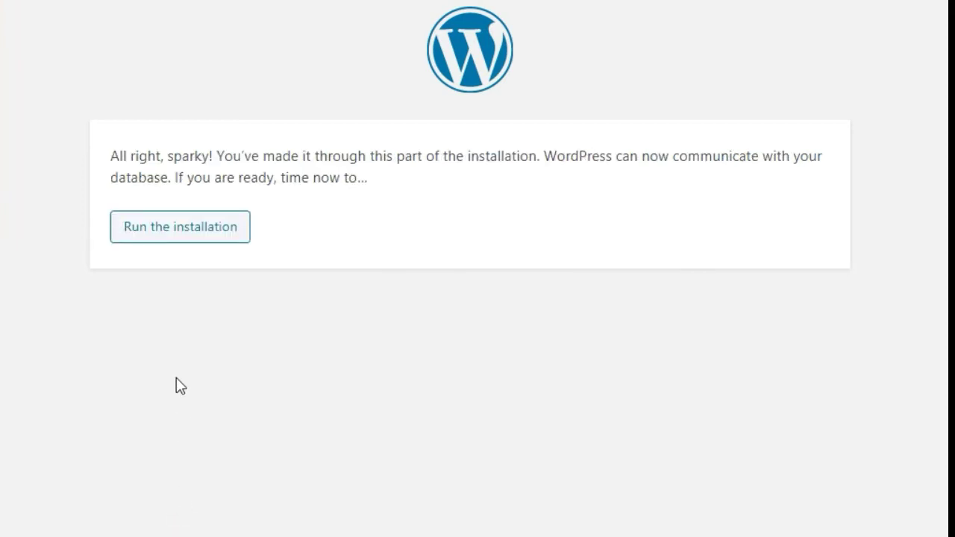
pyautogui.press('Tab')
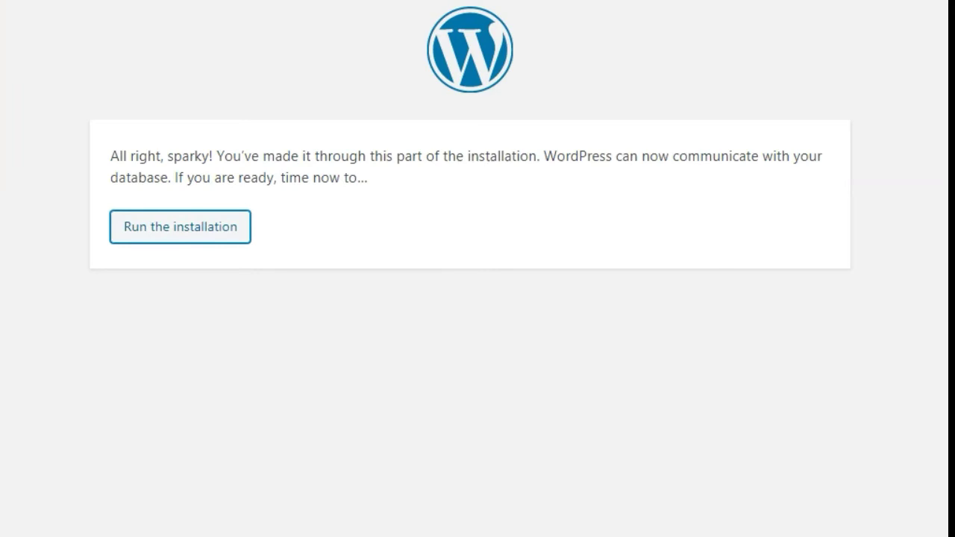
pyautogui.press('Return')
# - Set the site title to TechnicalView and the admin username to admin
pyautogui.scroll(-4, 269, 320)
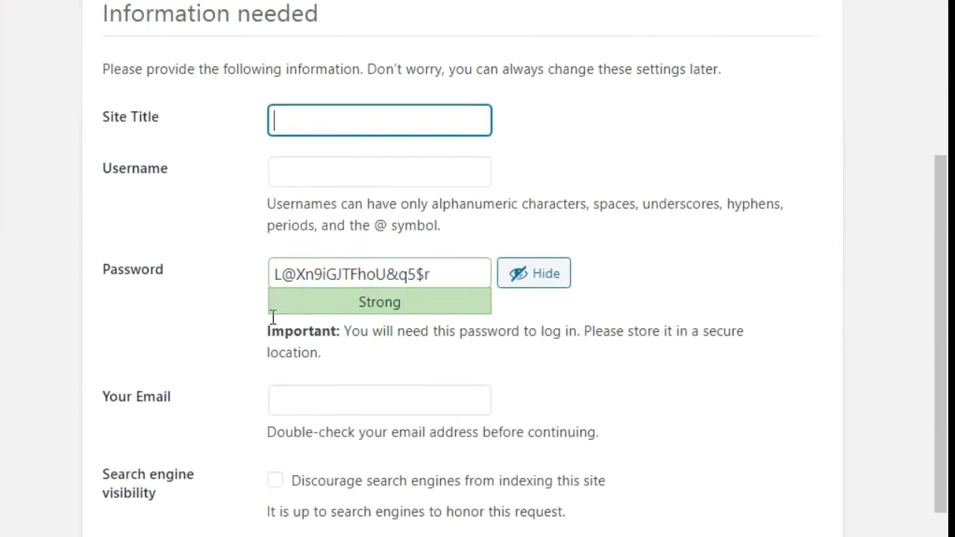
pyautogui.click(336, 122)
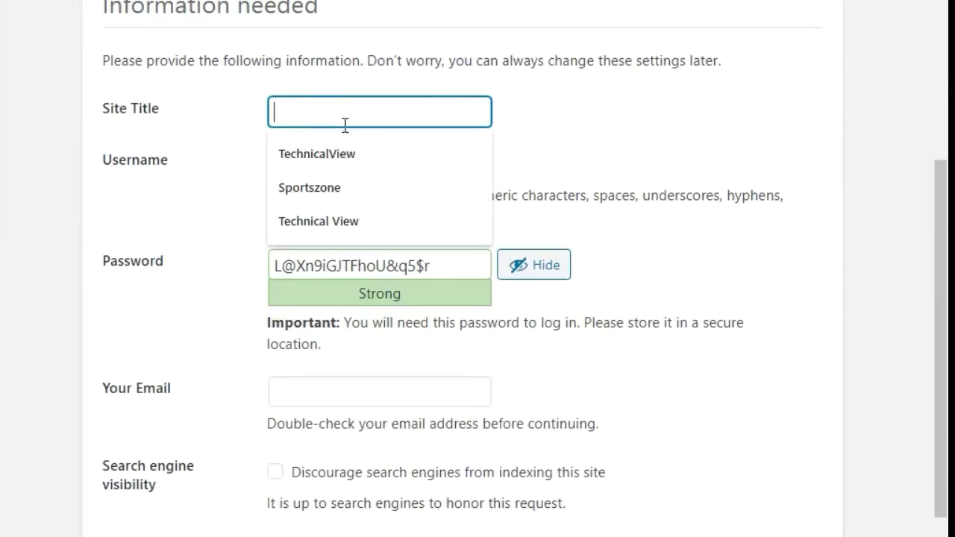
pyautogui.click(348, 147)
pyautogui.click(337, 171)
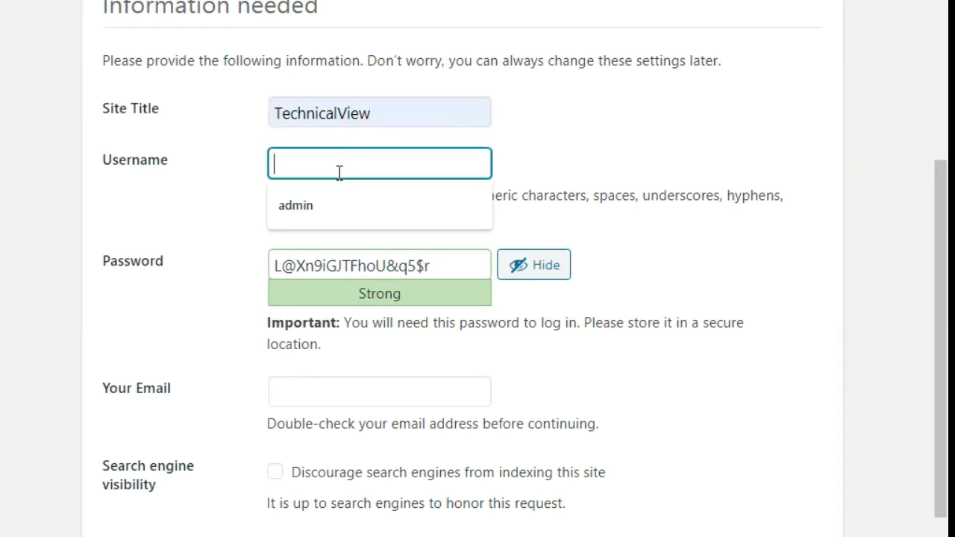
pyautogui.click(309, 205)
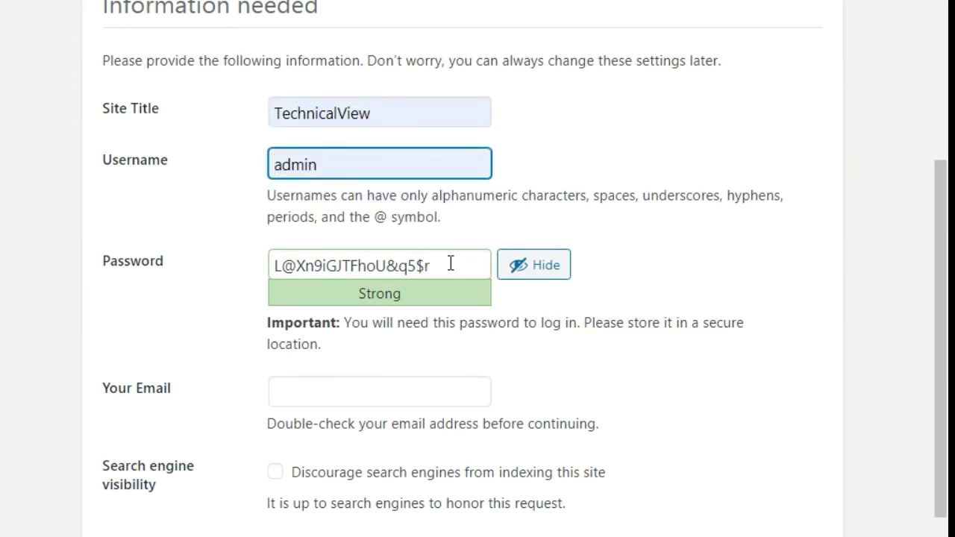
# - Replace the suggested password with a custom one and fill in the administrator's e-mail
pyautogui.moveTo(451, 264); pyautogui.dragTo(213, 279)
pyautogui.press('BackSpace')
pyautogui.click(514, 269)
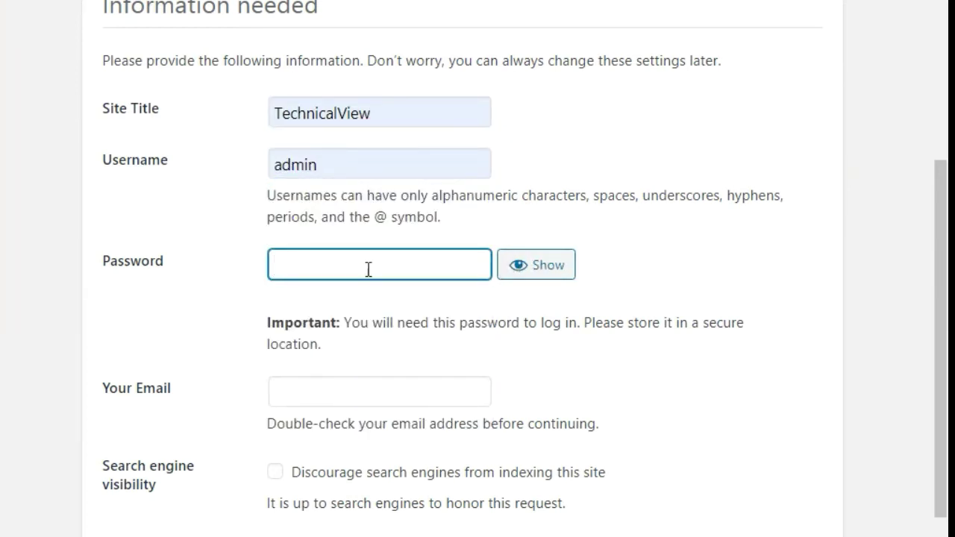
pyautogui.write('a')
pyautogui.press('BackSpace')
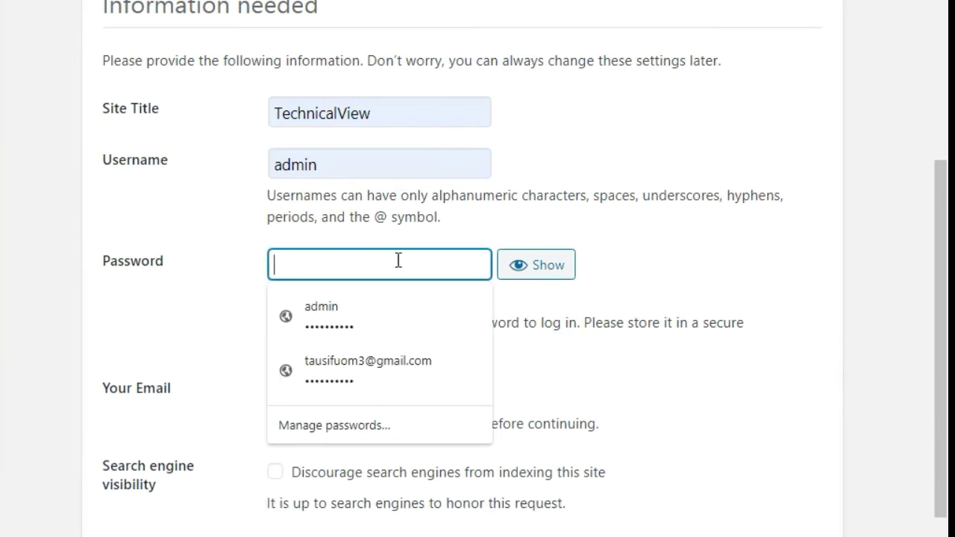
pyautogui.write('a')
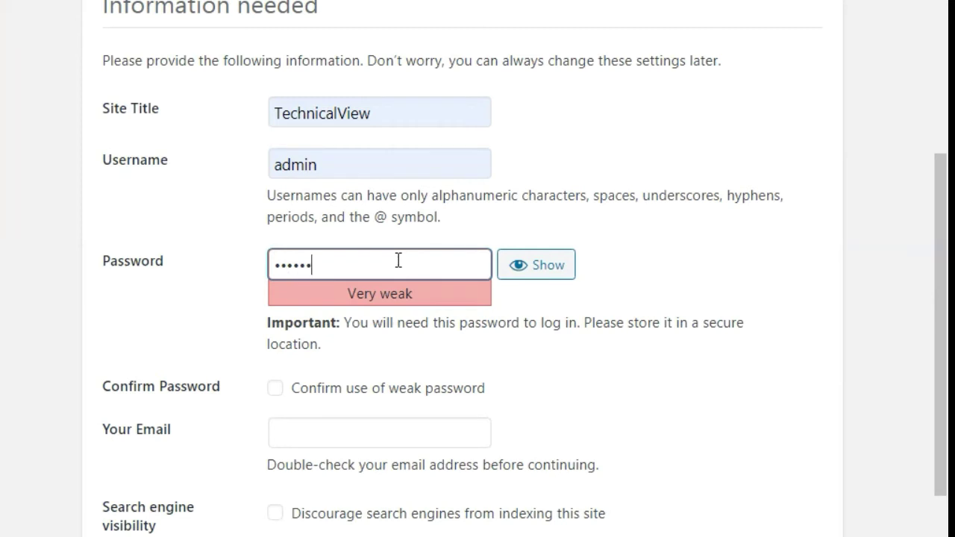
pyautogui.write('1234')
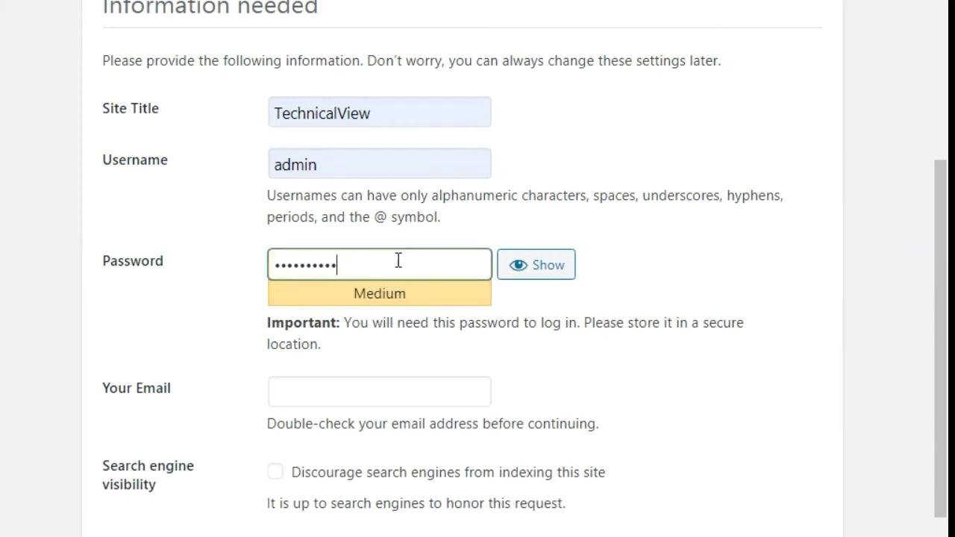
pyautogui.write('56')
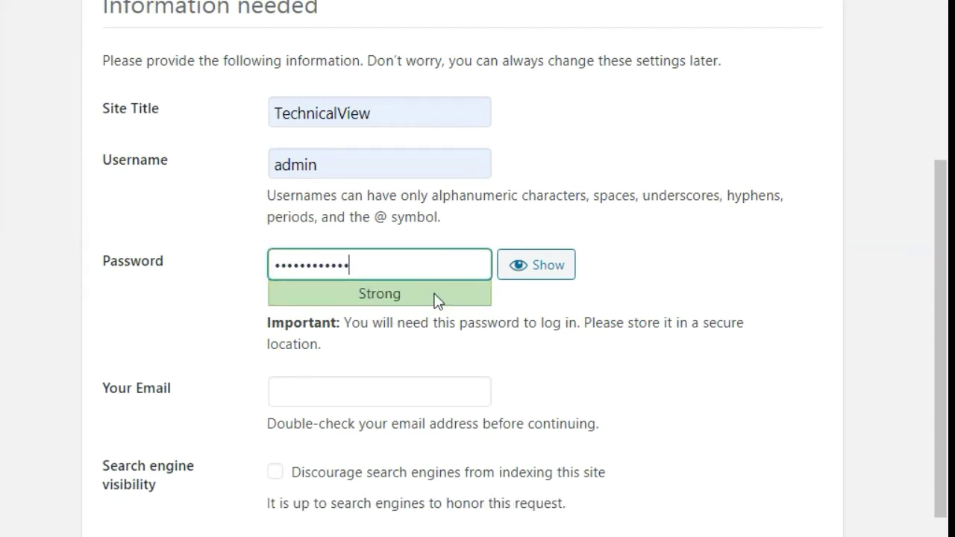
pyautogui.scroll(-1, 381, 394)
pyautogui.click(356, 330)
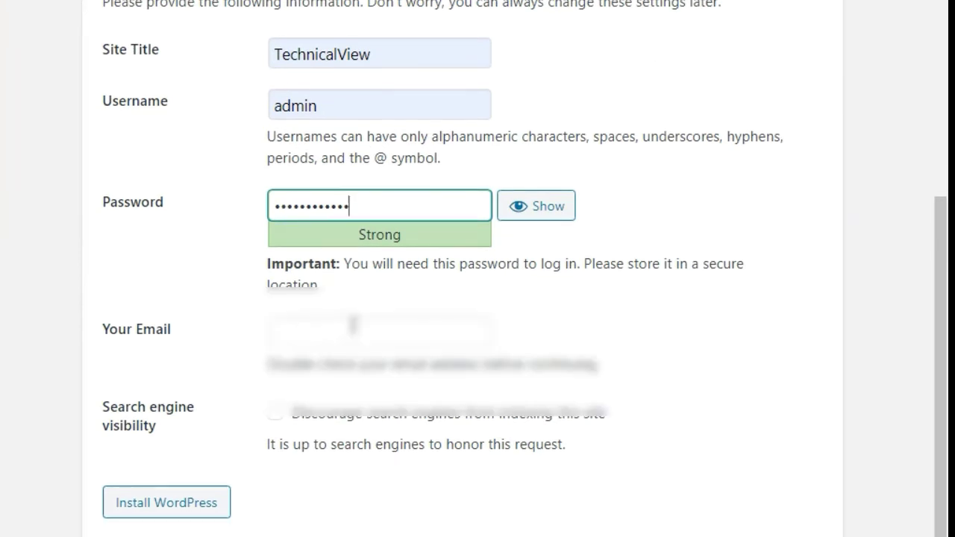
pyautogui.click(347, 373)
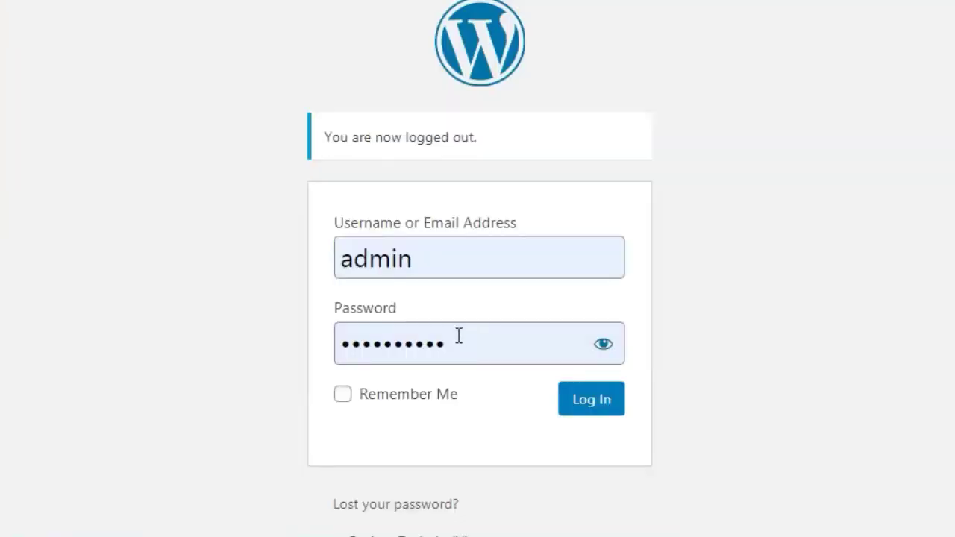
# - Replace the prefilled login with username admin and the account password, then log in
pyautogui.doubleClick(459, 336)
pyautogui.press('BackSpace')
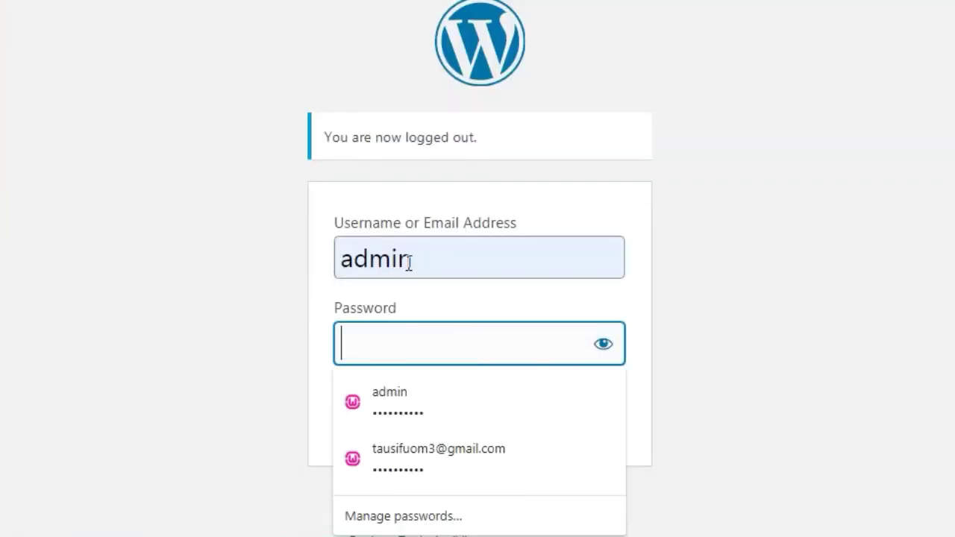
pyautogui.doubleClick(450, 257)
pyautogui.press('BackSpace')
pyautogui.click(377, 259)
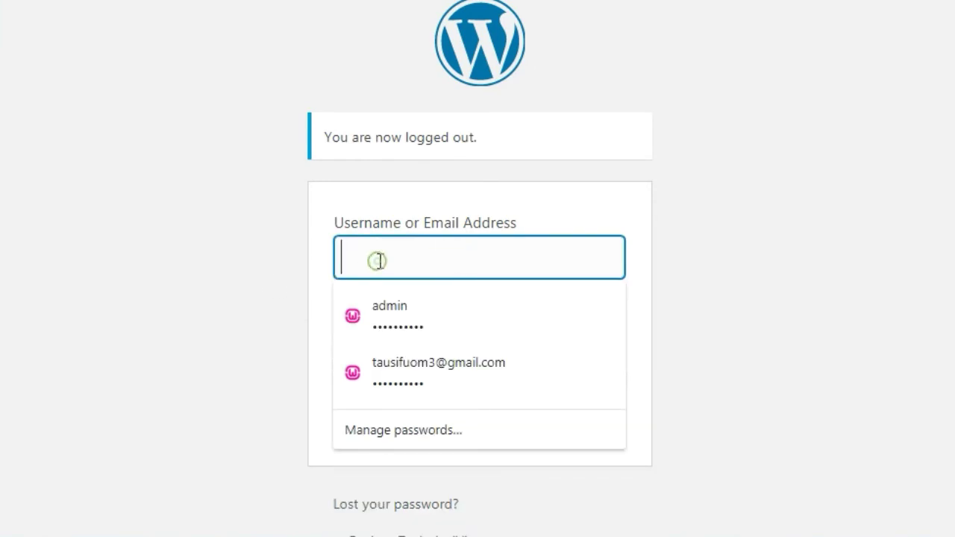
pyautogui.write('admin')
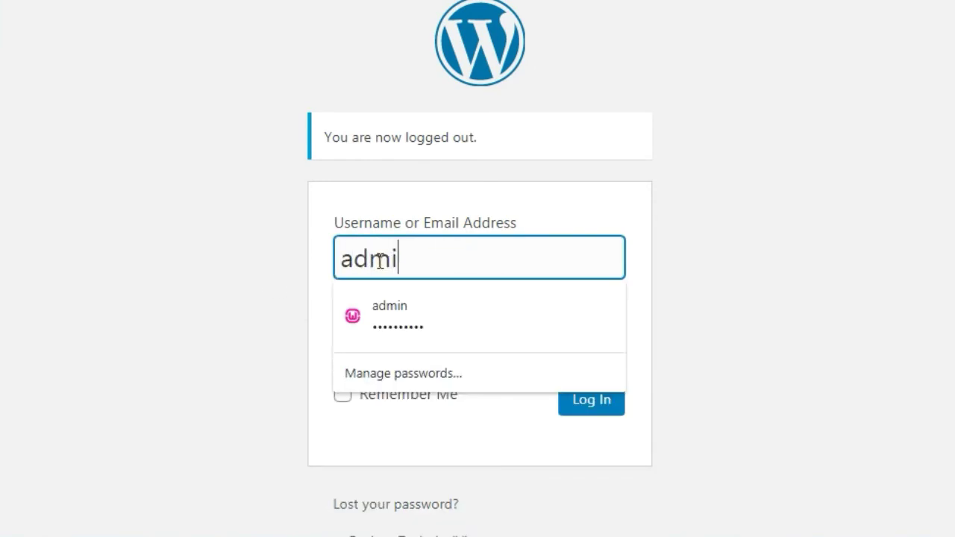
pyautogui.click(235, 302)
pyautogui.click(394, 334)
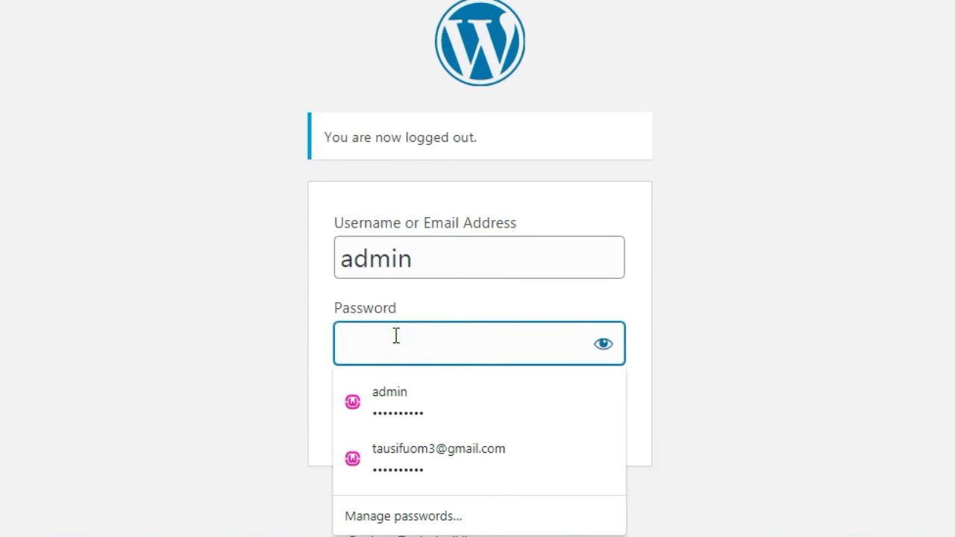
pyautogui.write('admin@123')
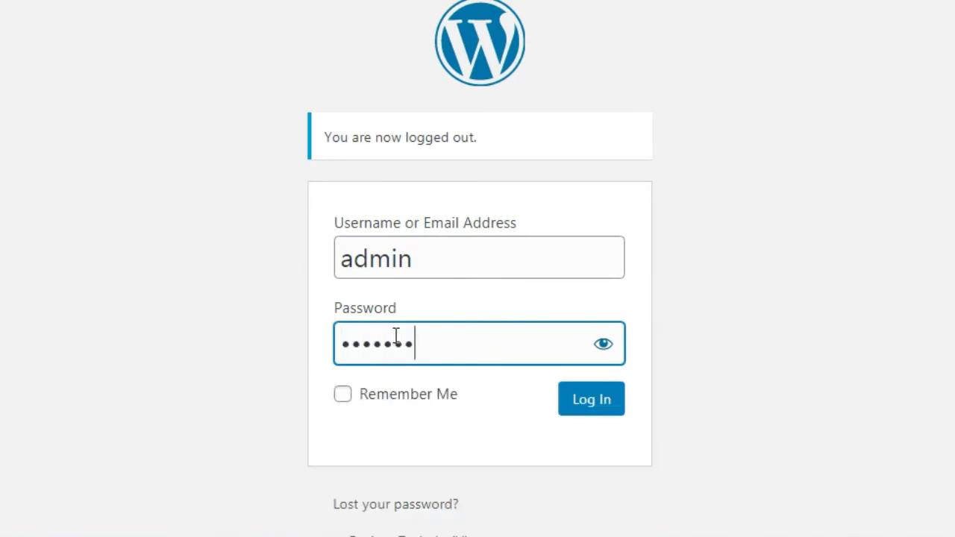
pyautogui.click(600, 408)
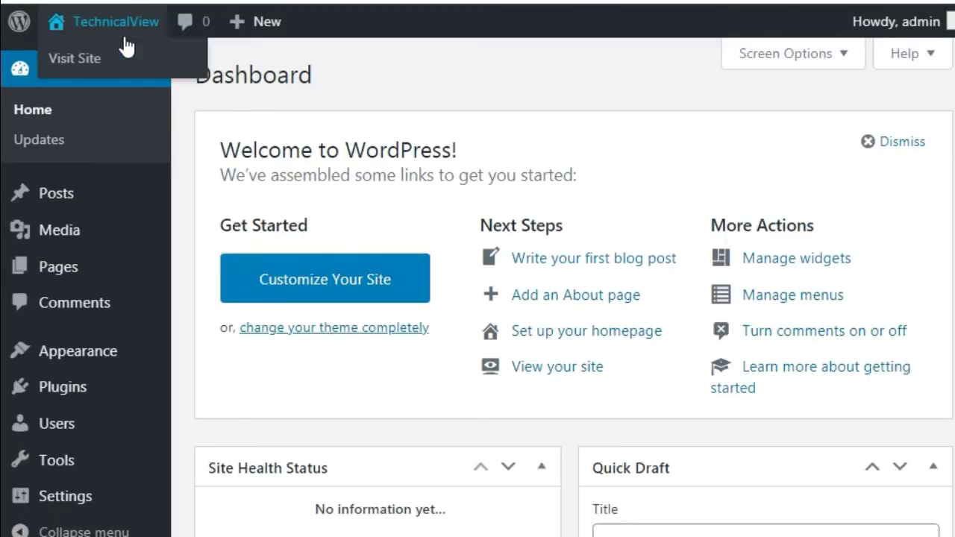
pyautogui.rightClick(120, 24)
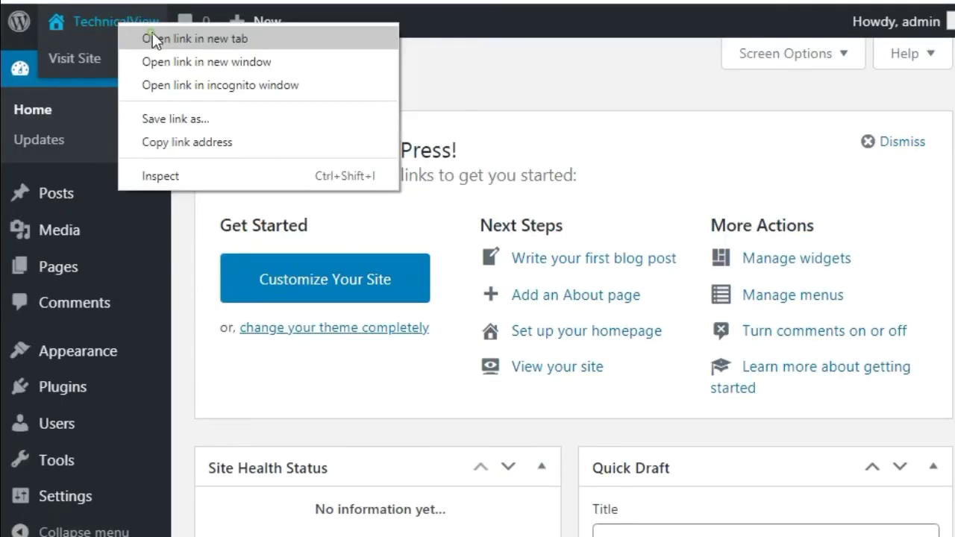
pyautogui.click(152, 35)
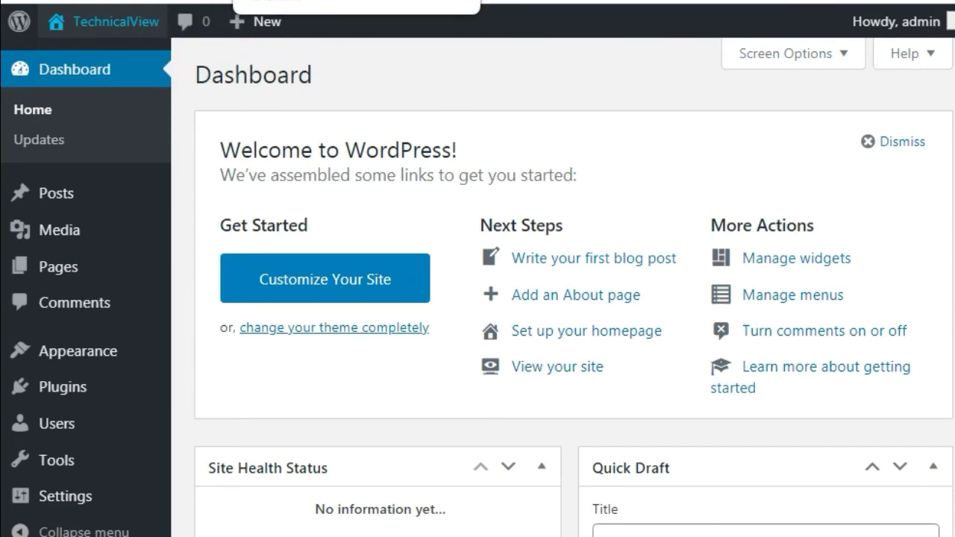
pyautogui.hotkey('ctrl', 'Tab')
pyautogui.scroll(-2, 495, 263)
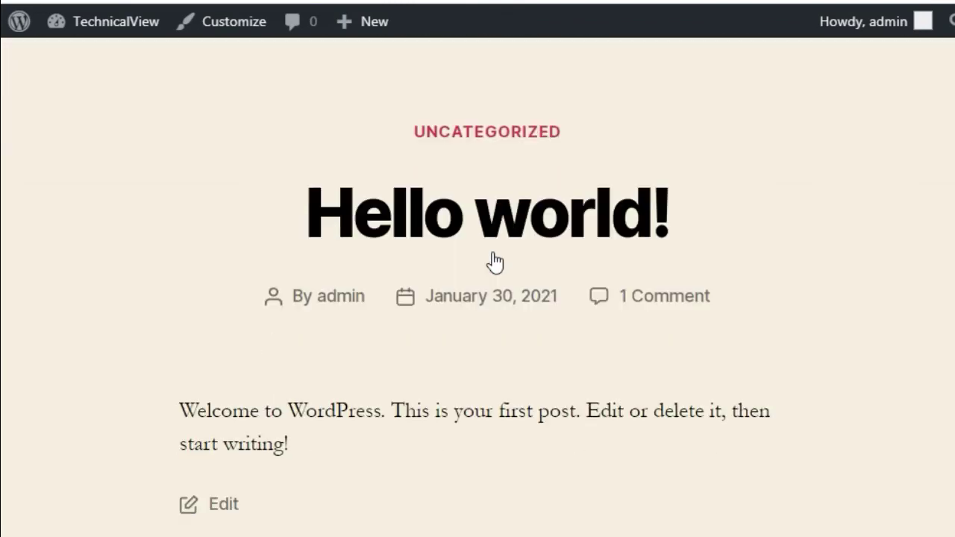
pyautogui.scroll(-10, 493, 255)
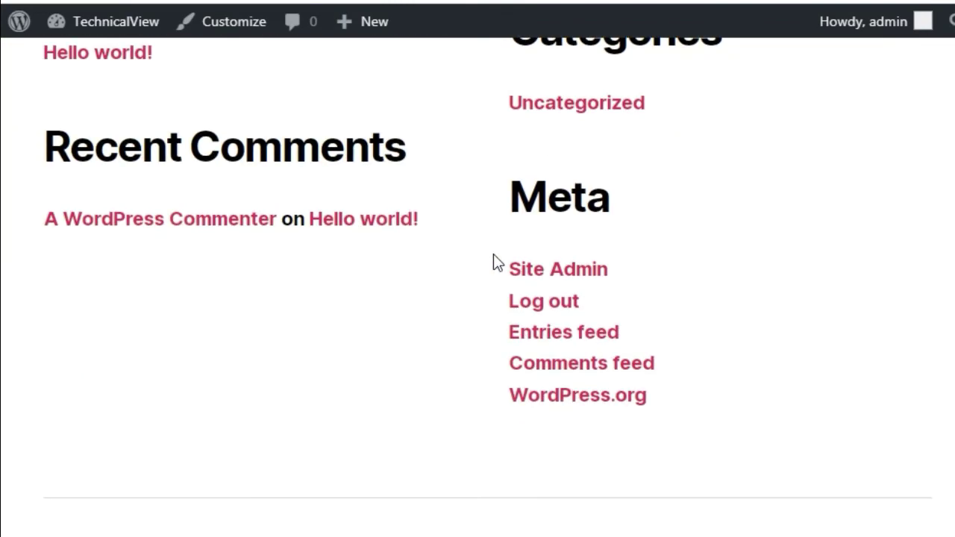
pyautogui.scroll(15, 493, 256)
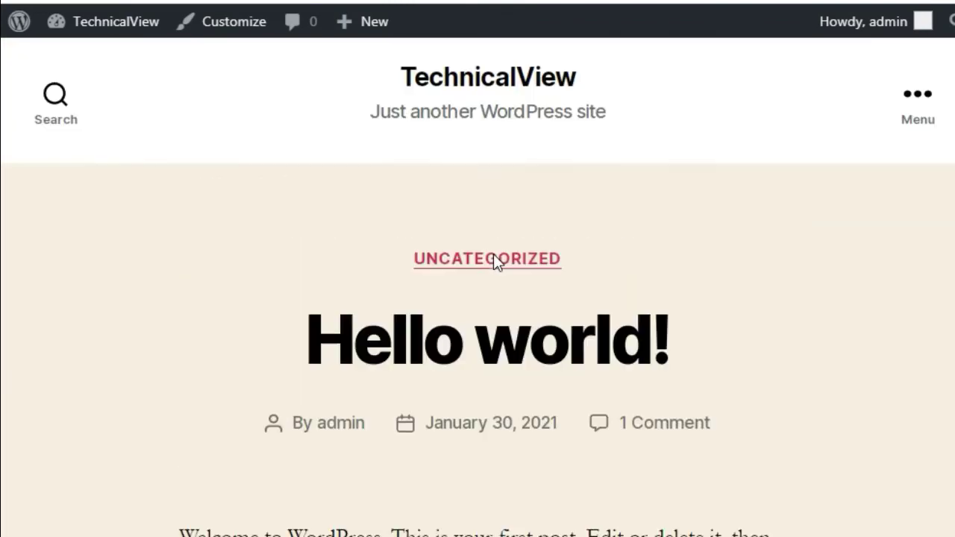
pyautogui.scroll(-4, 494, 255)
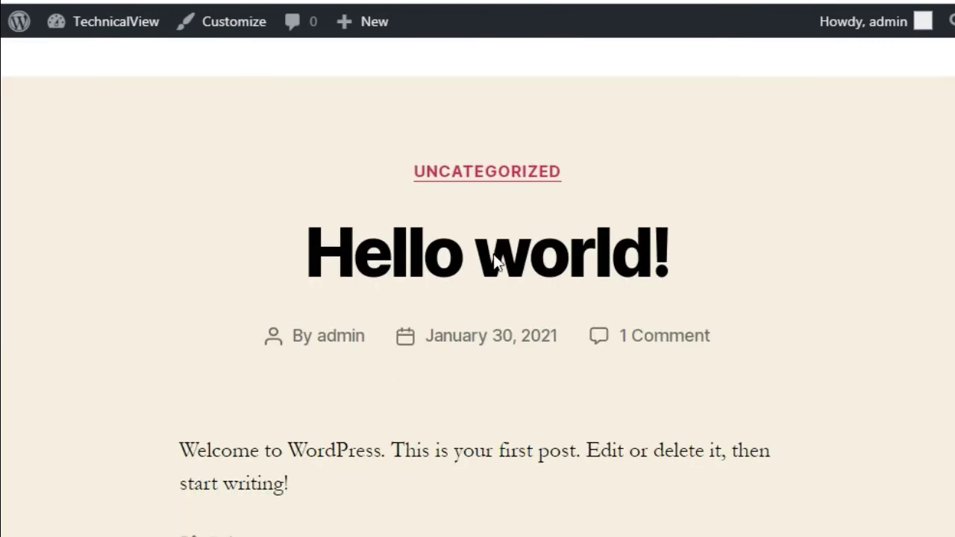
pyautogui.scroll(-8, 494, 263)
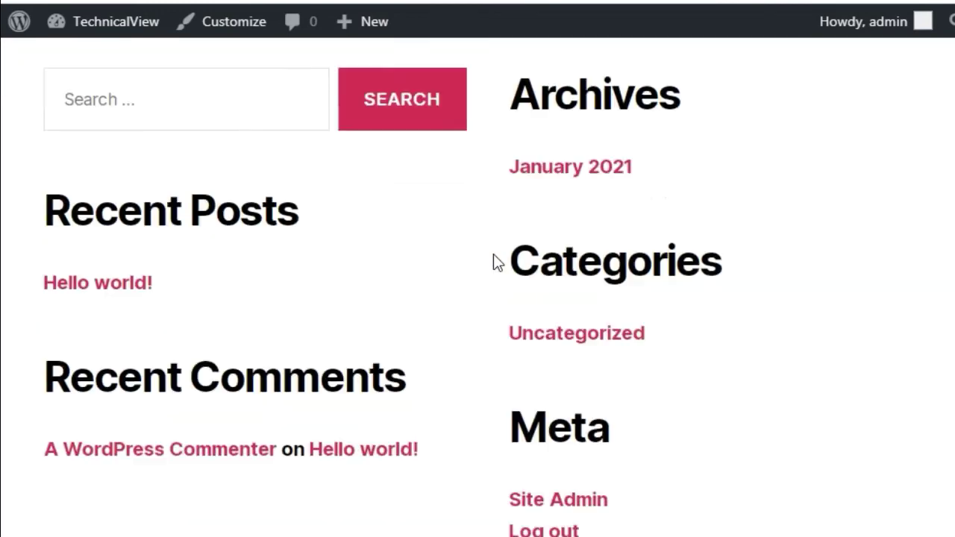
pyautogui.scroll(12, 498, 263)
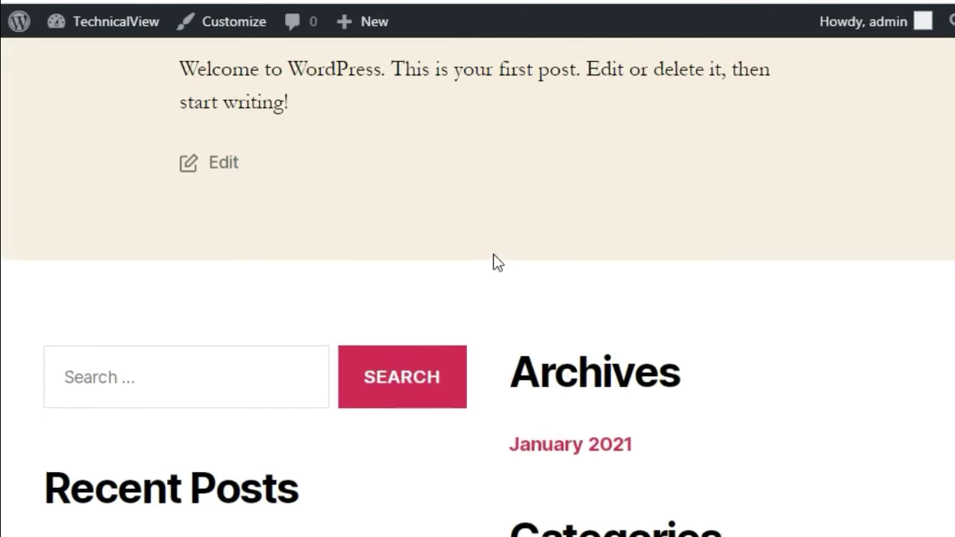
pyautogui.scroll(2, 494, 253)
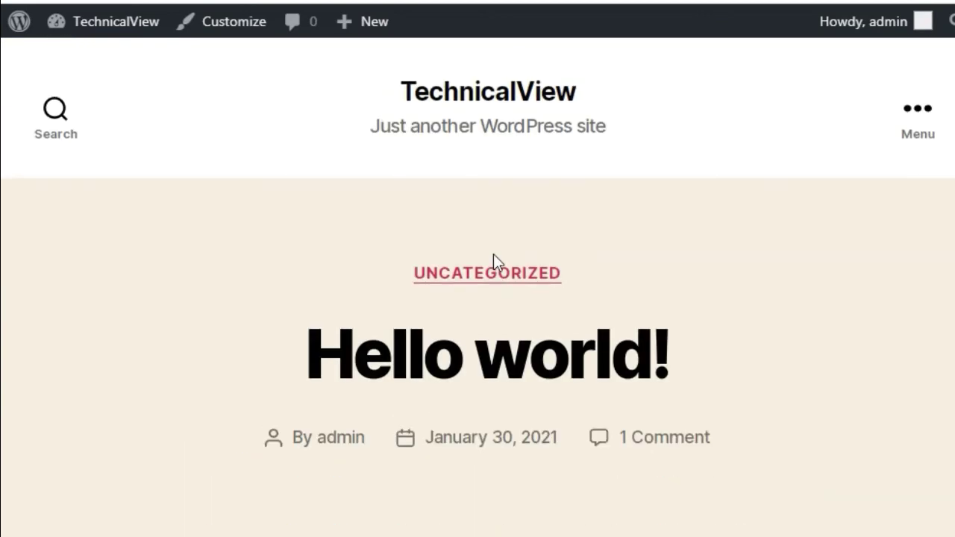
pyautogui.scroll(-6, 493, 261)
pyautogui.click(127, 21)
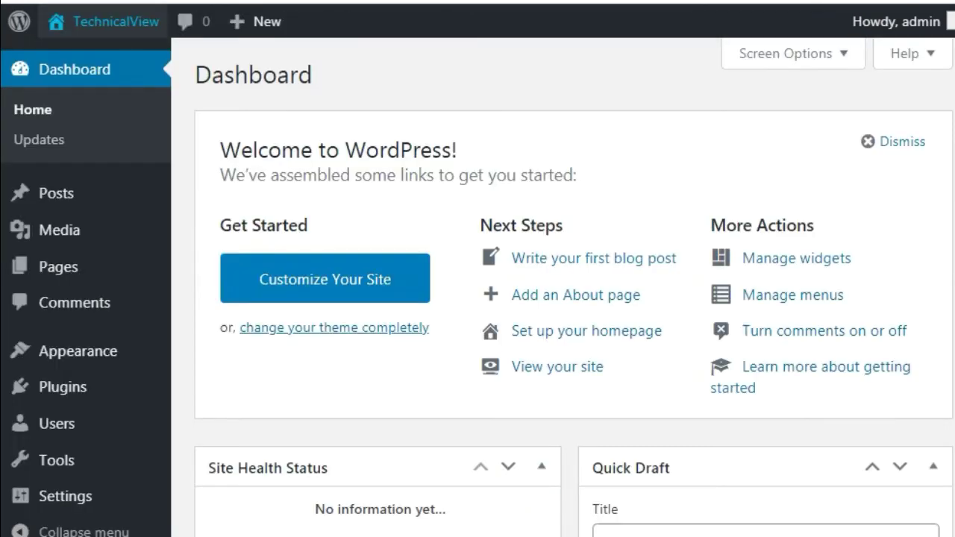
# - Load localhost/technicalview in a new browser tab
pyautogui.click(262, 27)
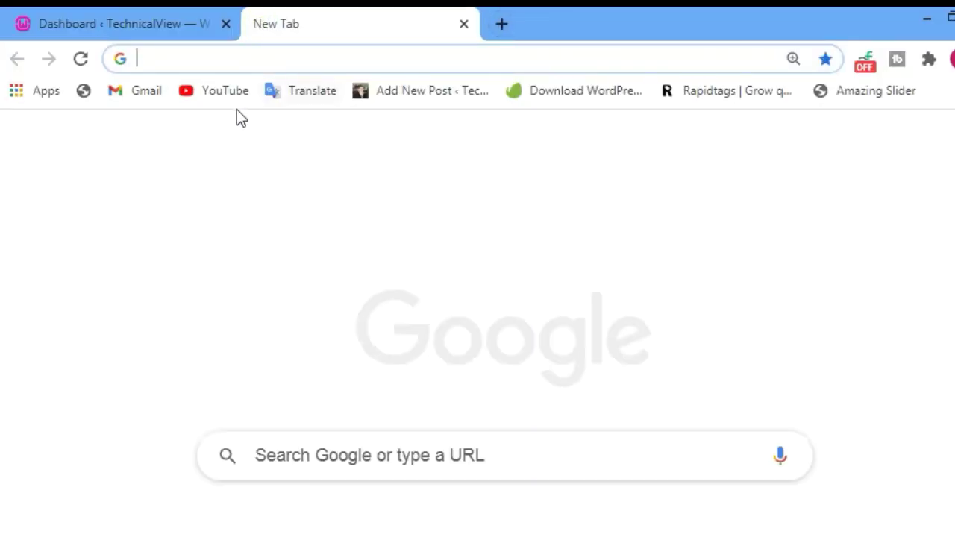
pyautogui.click(179, 62)
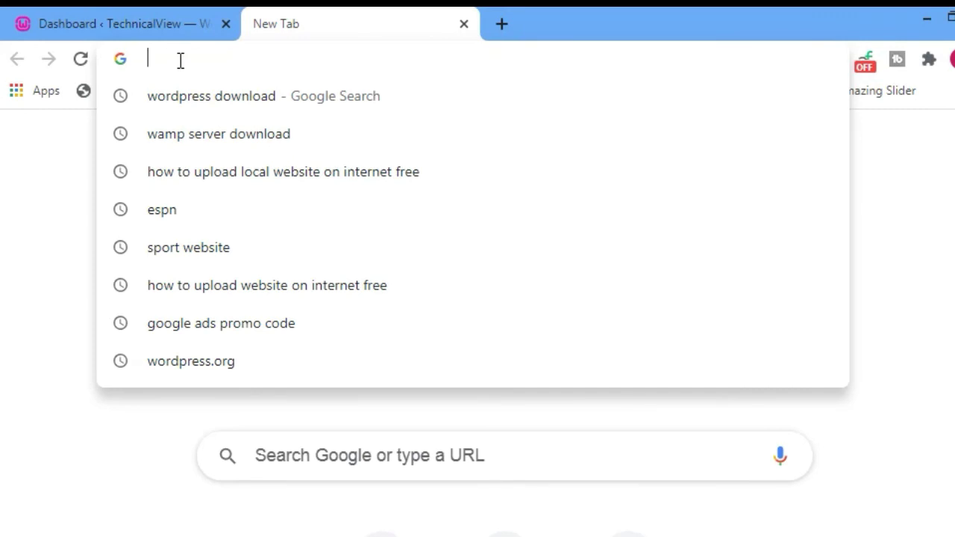
pyautogui.write('lo')
pyautogui.press('End')
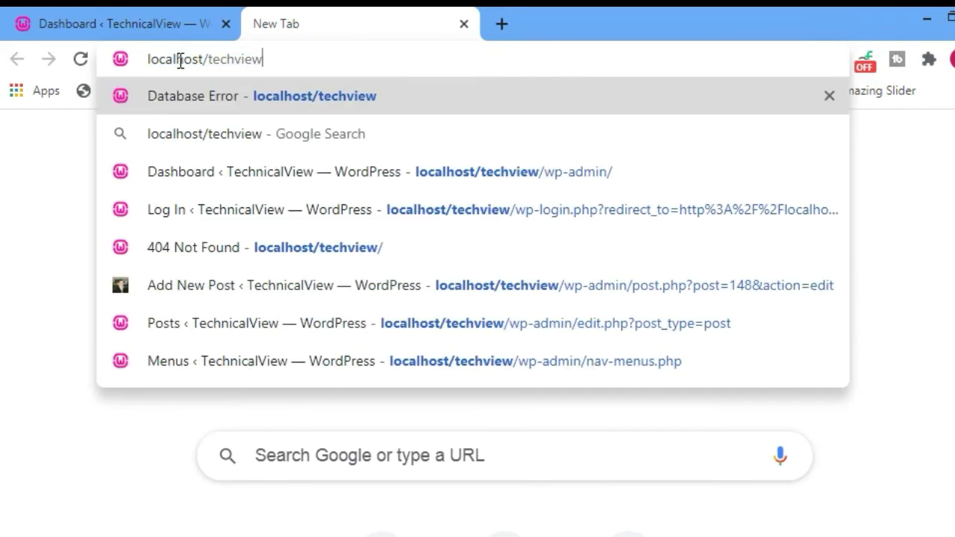
pyautogui.press('BackSpace')
pyautogui.press('BackSpace')
pyautogui.press('BackSpace')
pyautogui.press('BackSpace')
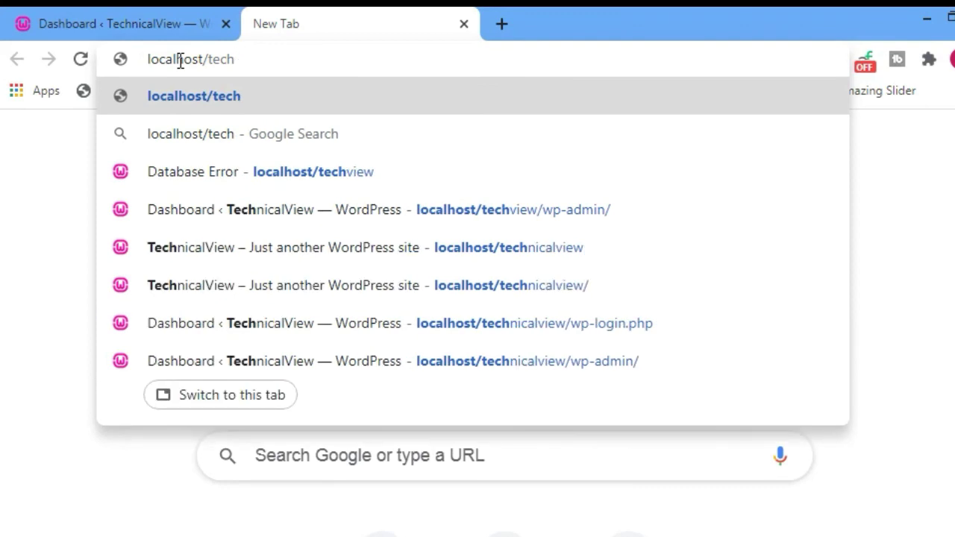
pyautogui.write('nical')
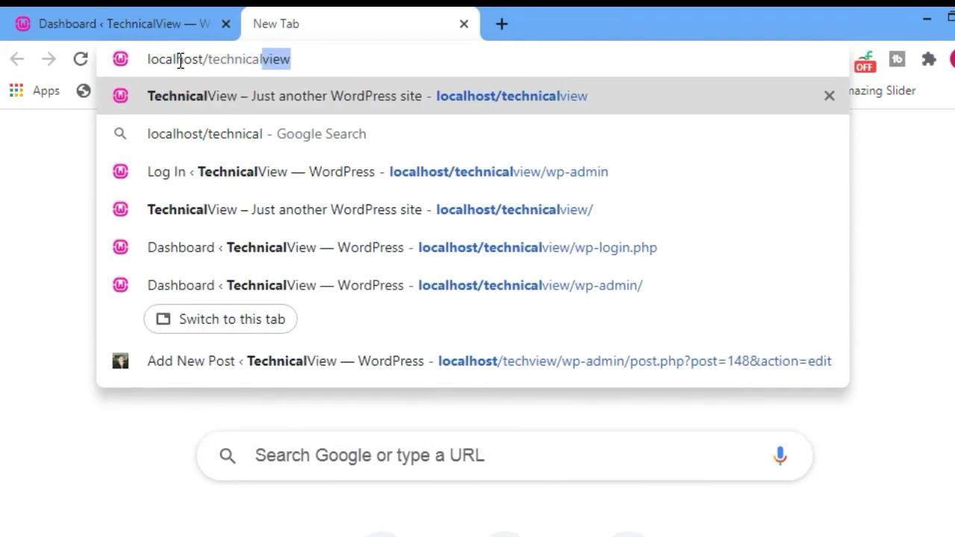
pyautogui.press('Return')
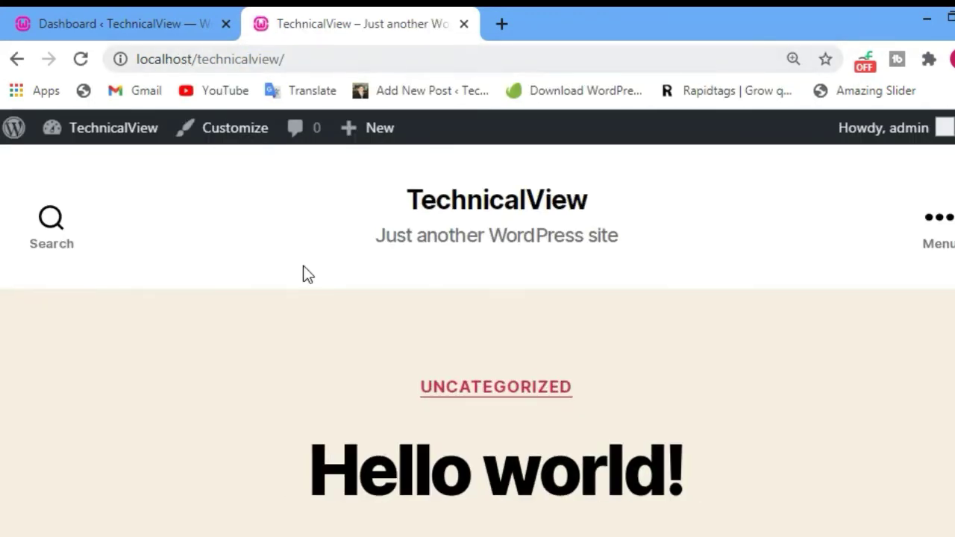
# - Append /wp-admin to the site address to reach the admin Dashboard
pyautogui.click(307, 61)
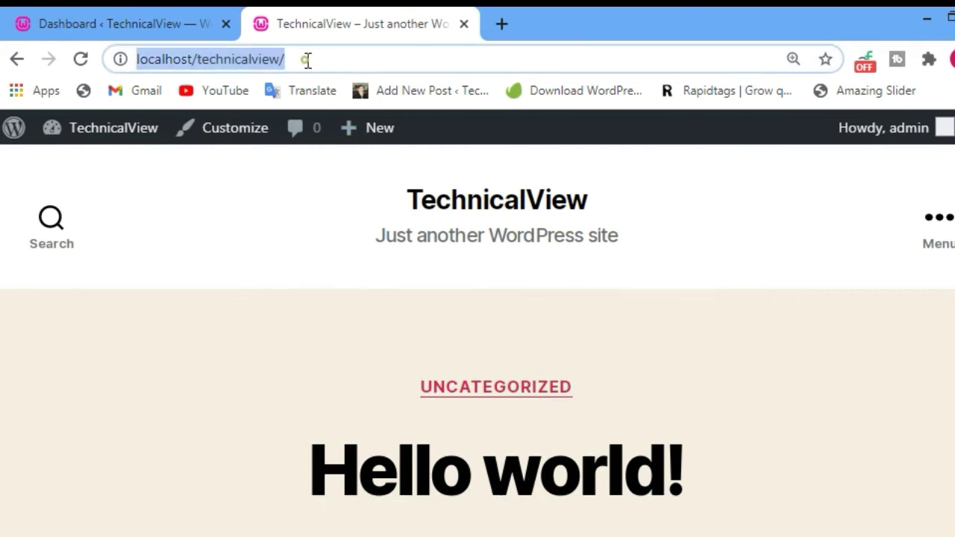
pyautogui.click(308, 61)
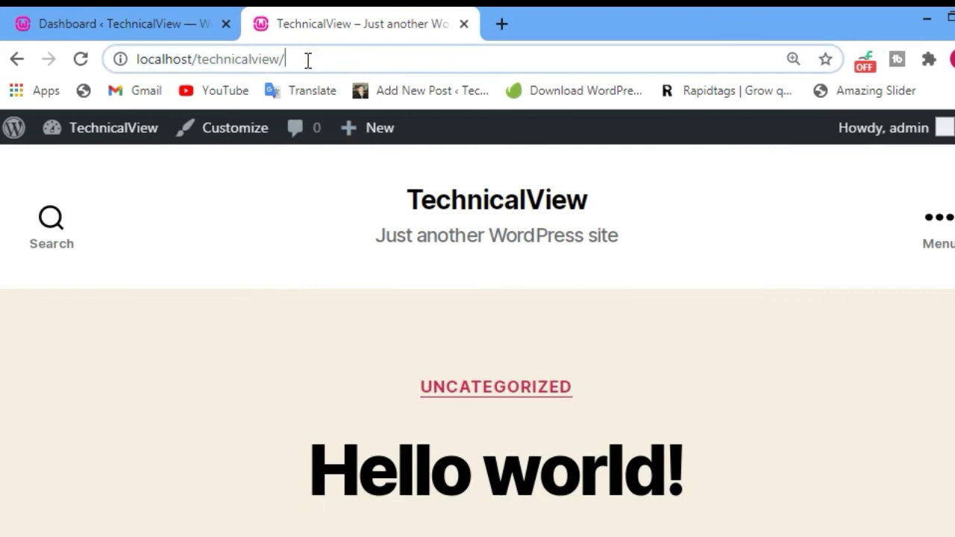
pyautogui.press('BackSpace')
pyautogui.write('/w')
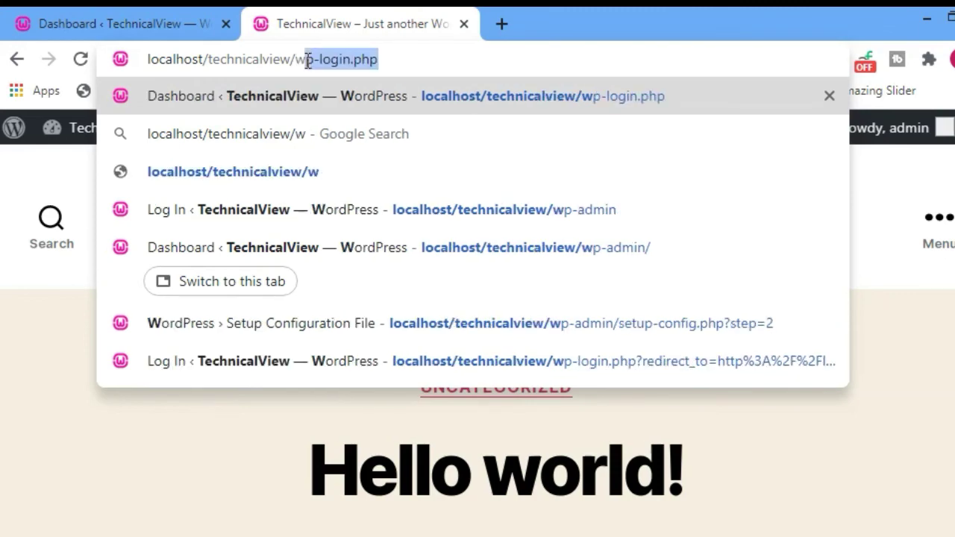
pyautogui.write('p-admin')
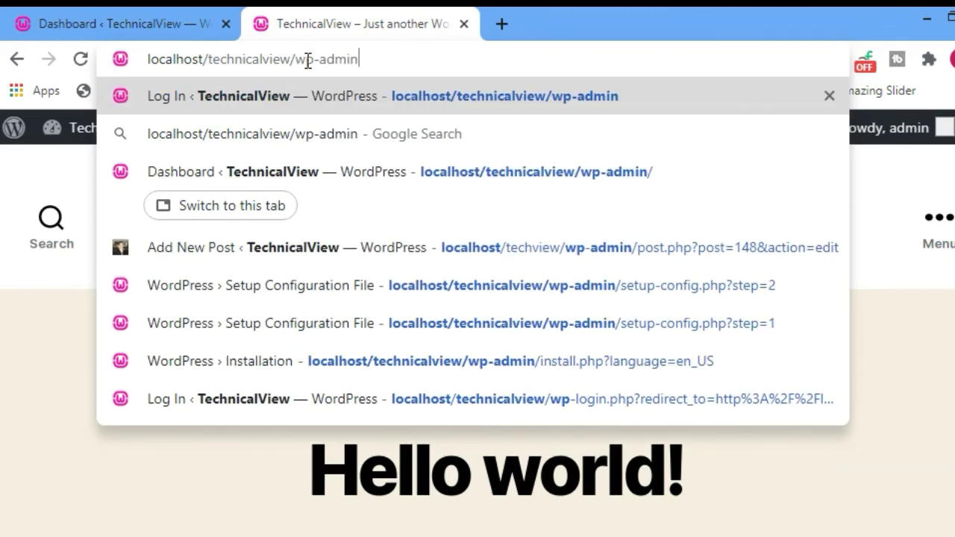
pyautogui.press('Return')
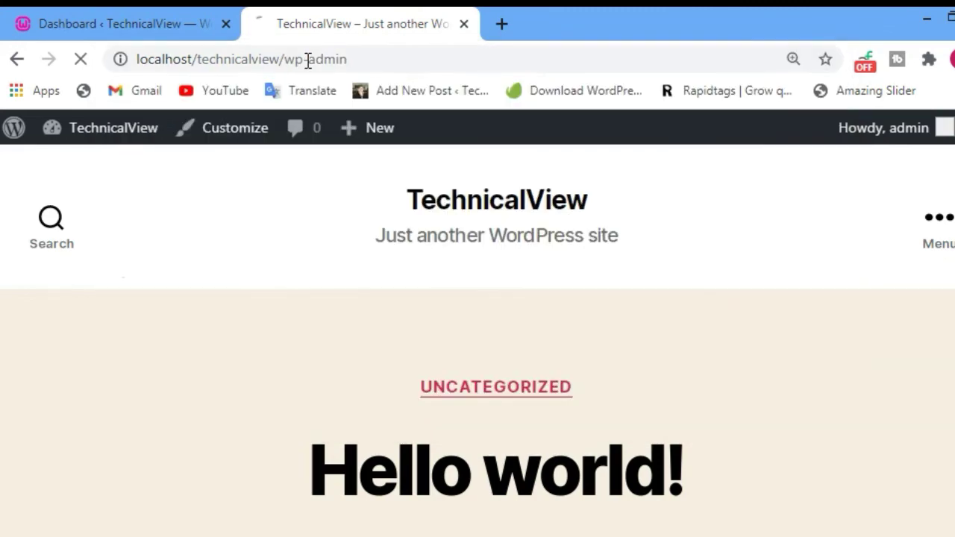